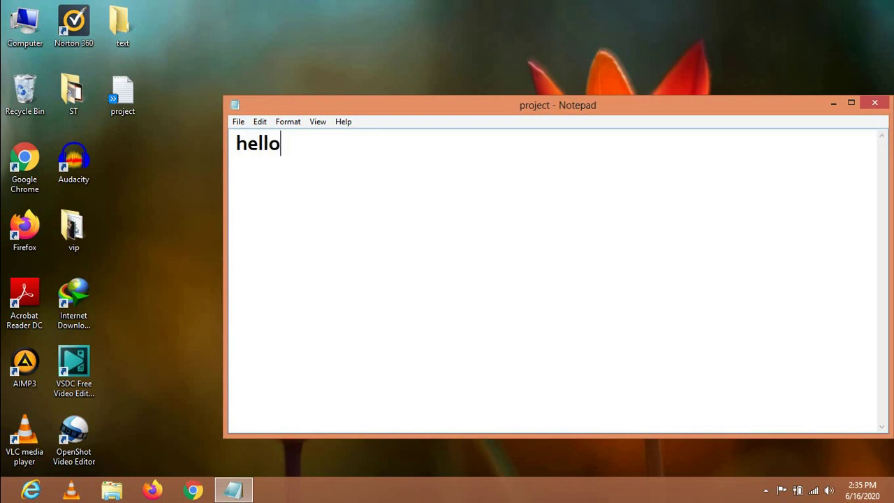
Step: Add a comma after "hello" and write "today we learing" on the second line of the note
{"action": "type", "text": ","}
{"action": "key", "text": "Return"}
{"action": "type", "text": "today we learing"}
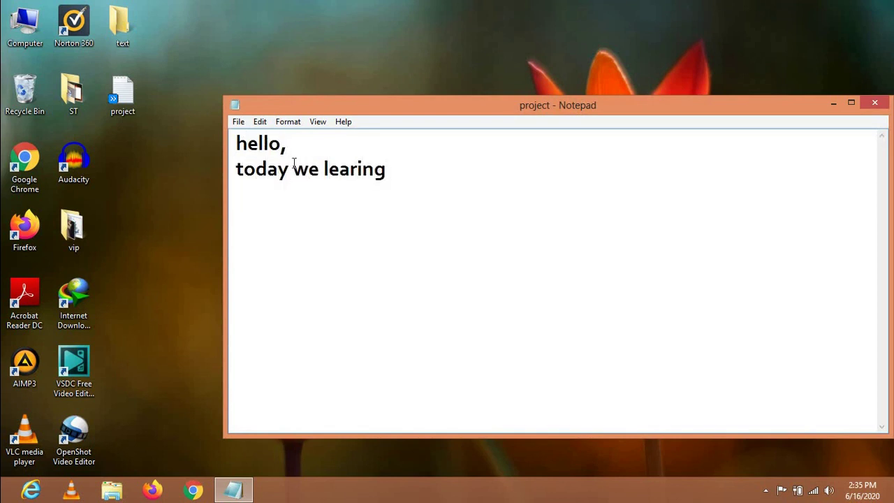
Step: Write the topic "How to fix Kernelbasedll error in windows" on a new line of the note
{"action": "key", "text": "Return"}
{"action": "type", "text": "Ho"}
{"action": "type", "text": "w to fix "}
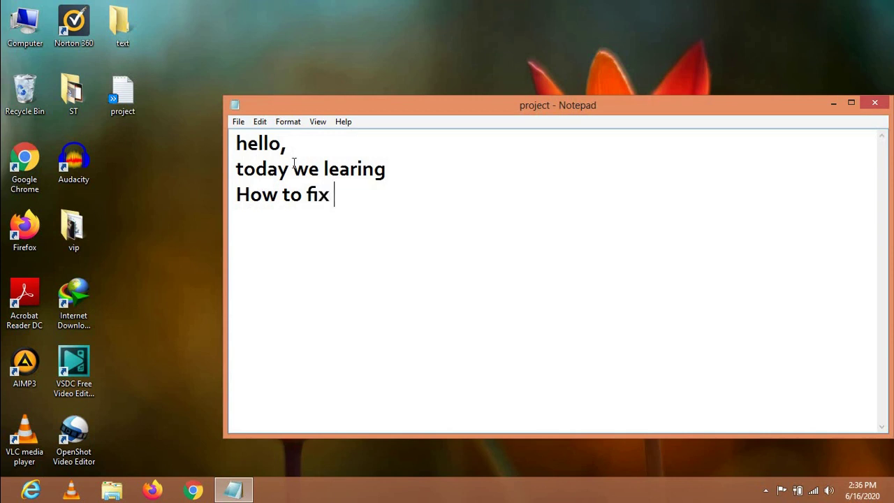
{"action": "type", "text": "Ke"}
{"action": "type", "text": "r"}
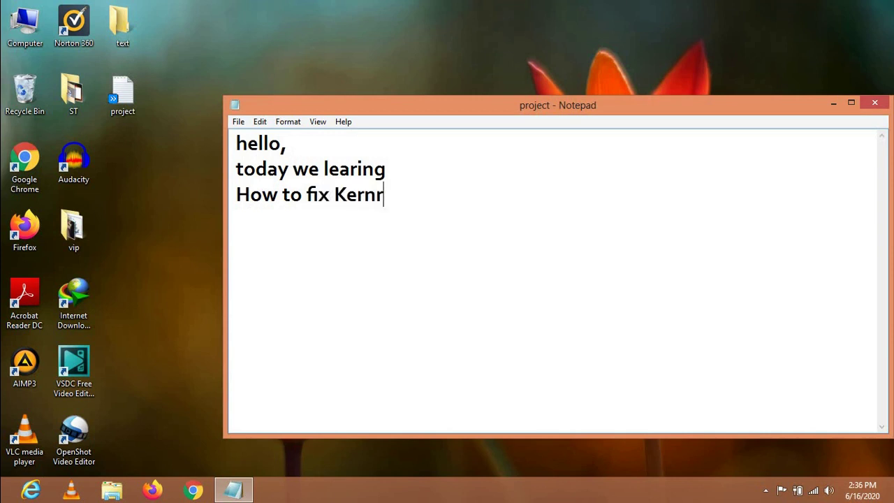
{"action": "key", "text": "BackSpace"}
{"action": "type", "text": "elbase"}
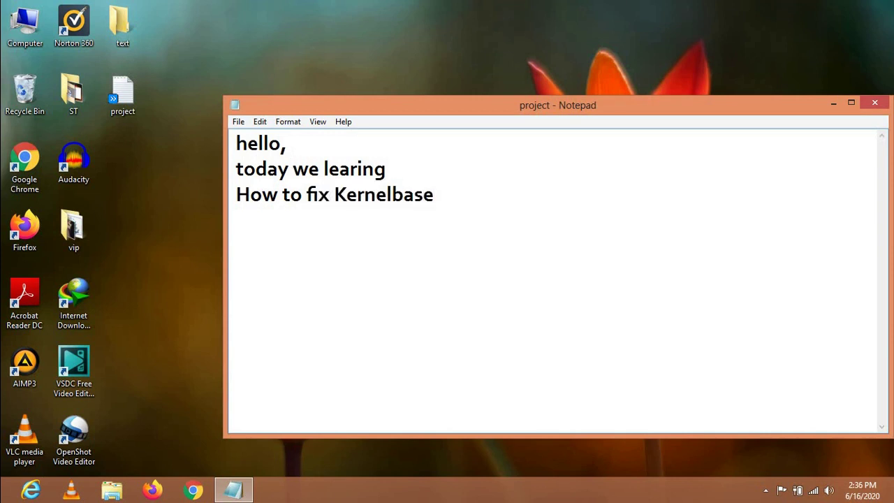
{"action": "type", "text": "s"}
{"action": "key", "text": "BackSpace"}
{"action": "type", "text": "dll error in win"}
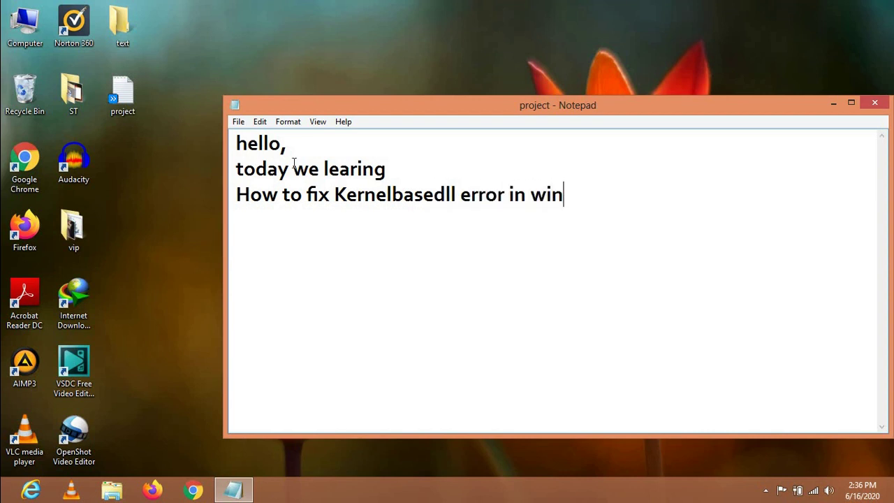
{"action": "type", "text": "dows"}
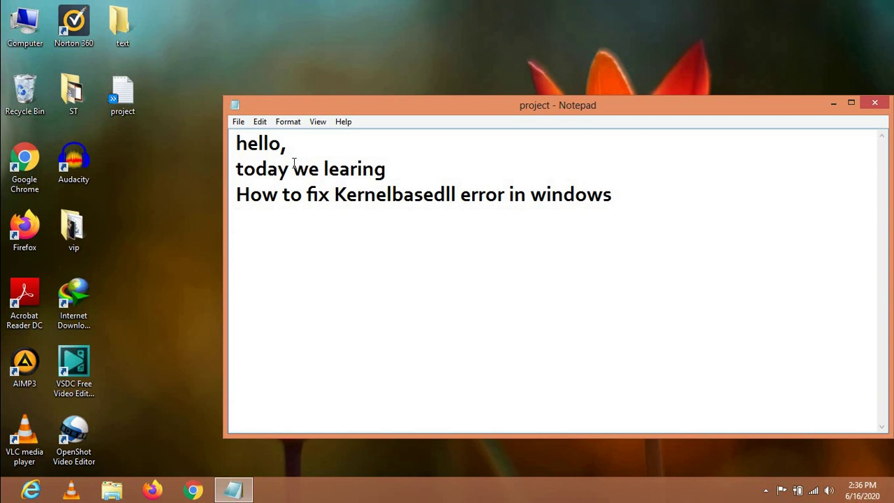
Step: After a blank line, add "now," and on the line below it "go to the my computer and open the"
{"action": "key", "text": "Return"}
{"action": "key", "text": "Return"}
{"action": "type", "text": "now, "}
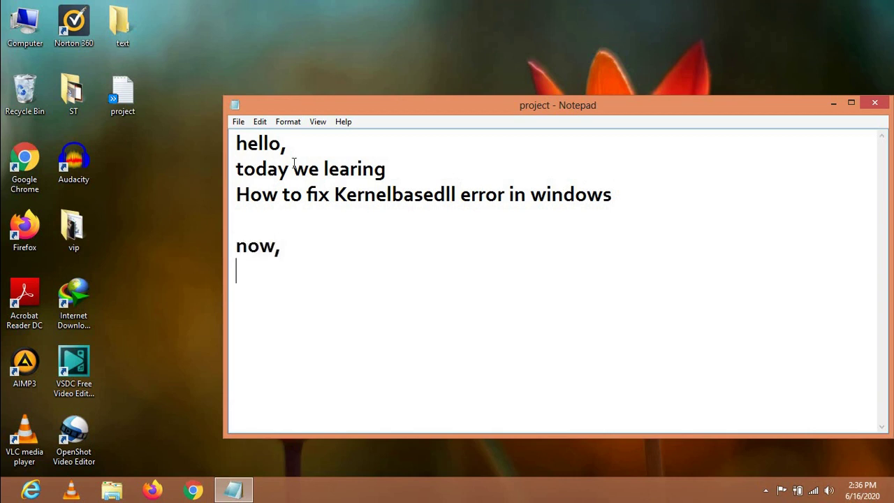
{"action": "type", "text": "go to the"}
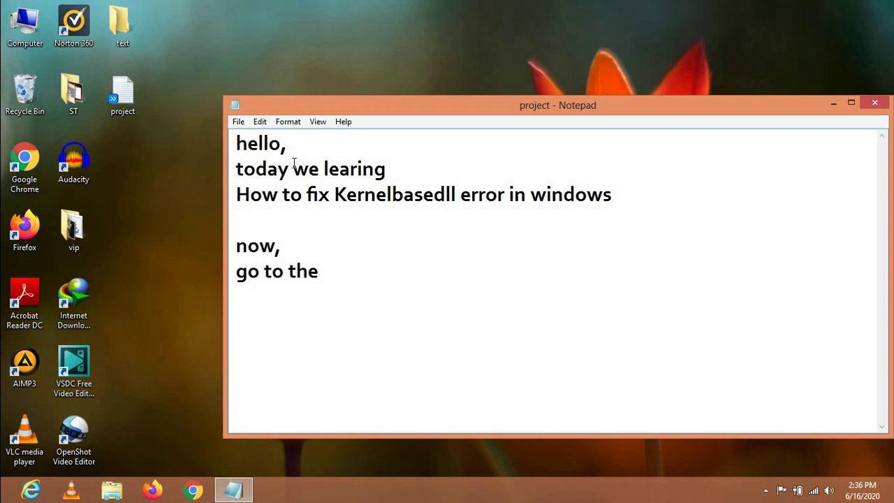
{"action": "type", "text": " my co"}
{"action": "key", "text": "BackSpace"}
{"action": "key", "text": "BackSpace"}
{"action": "type", "text": "my computw"}
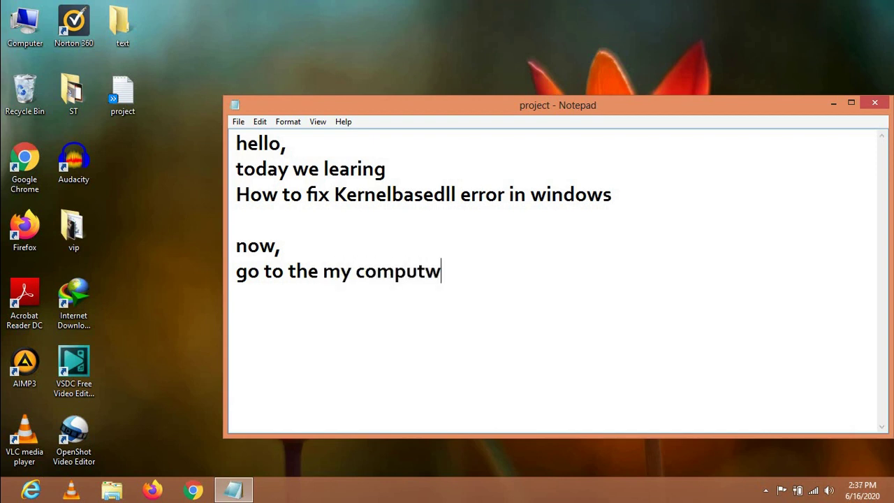
{"action": "key", "text": "BackSpace"}
{"action": "type", "text": "er and open"}
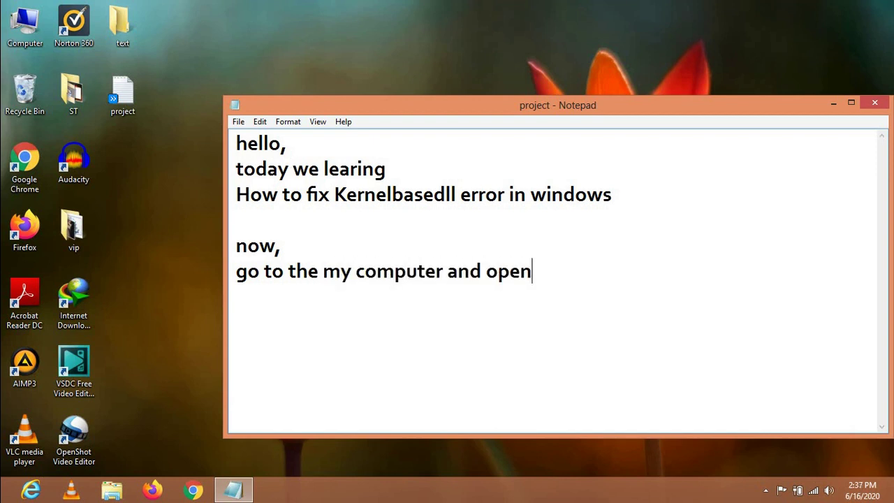
{"action": "type", "text": " the"}
Step: Minimize the note, open Computer Management for this computer and show Device Manager
{"action": "left_click", "coordinate": [833, 103]}
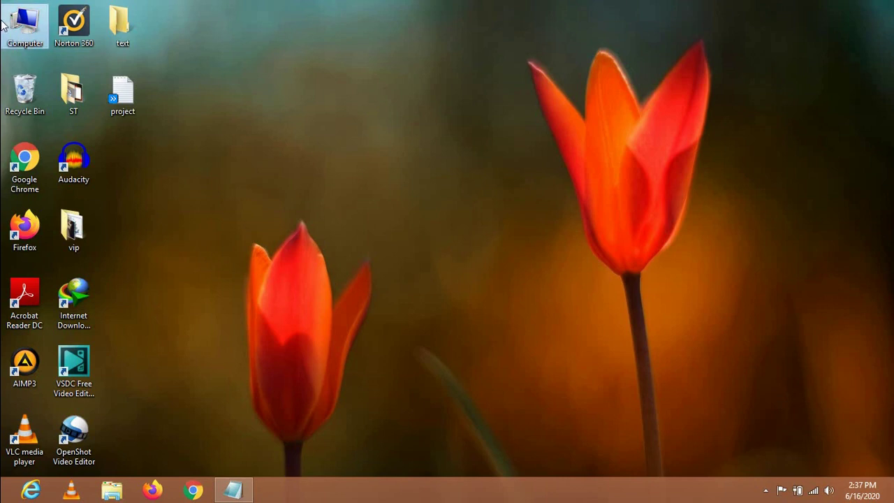
{"action": "right_click", "coordinate": [17, 21]}
{"action": "left_click", "coordinate": [39, 63]}
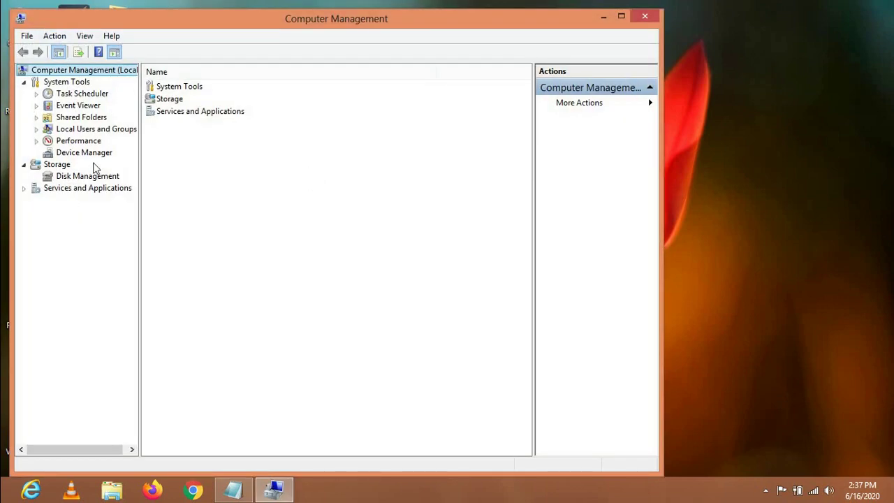
{"action": "left_click", "coordinate": [92, 153]}
Step: Return to the note and complete the last line so it ends with "open the device manager"
{"action": "left_click", "coordinate": [233, 489]}
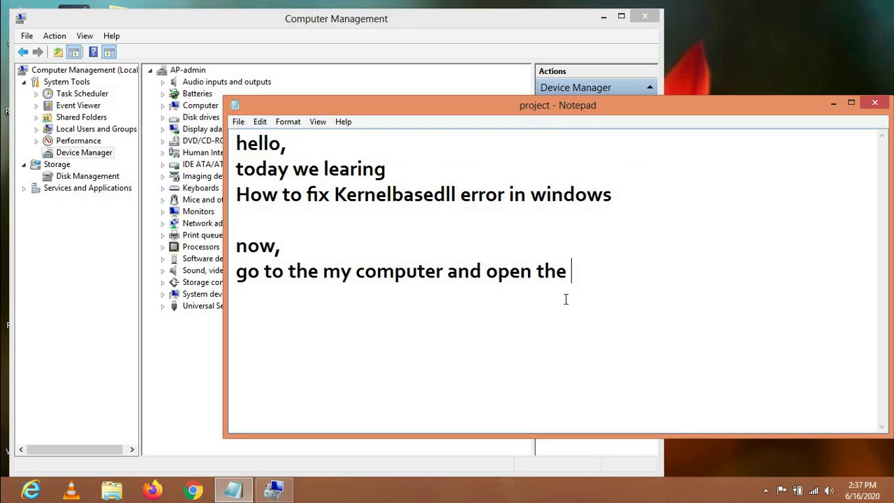
{"action": "key", "text": "BackSpace"}
{"action": "key", "text": "BackSpace"}
{"action": "key", "text": "BackSpace"}
{"action": "type", "text": "the device "}
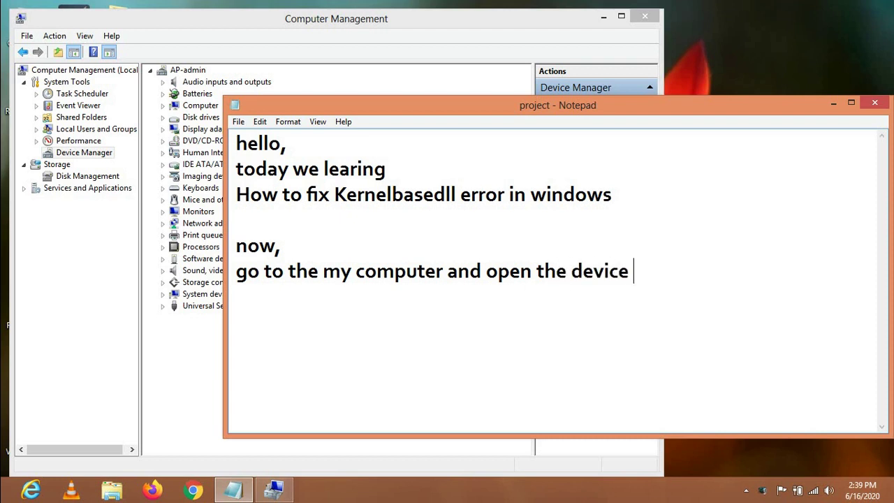
{"action": "type", "text": "manager"}
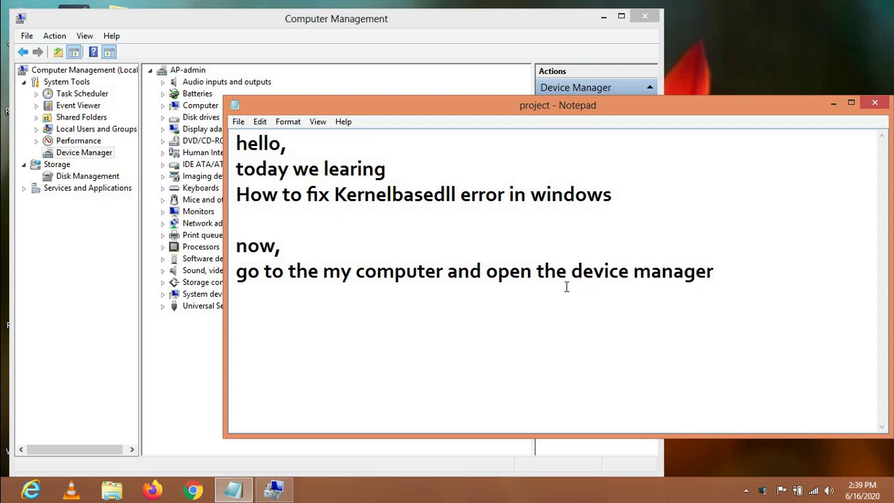
{"action": "key", "text": "Return"}
Step: In Device Manager, expand Display adapters and bring up the available actions for Intel(R) HD Graphics 3000
{"action": "left_click", "coordinate": [833, 103]}
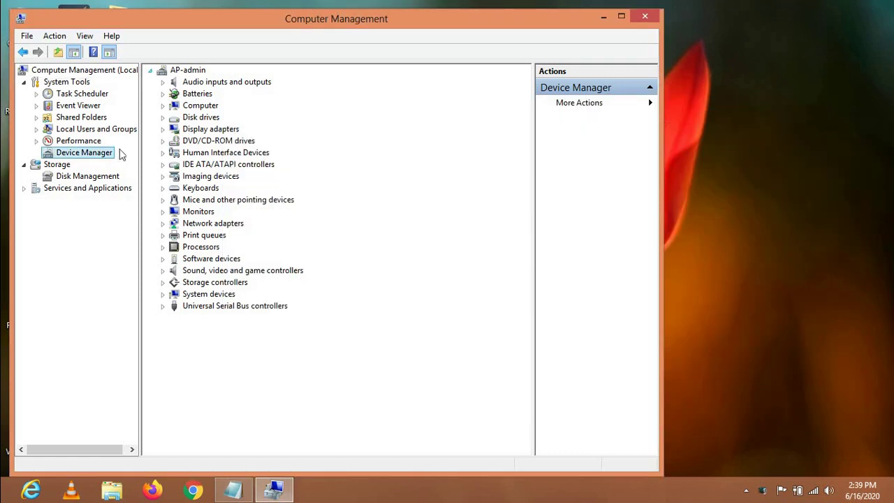
{"action": "double_click", "coordinate": [195, 127]}
{"action": "left_click", "coordinate": [230, 140]}
{"action": "right_click", "coordinate": [252, 142]}
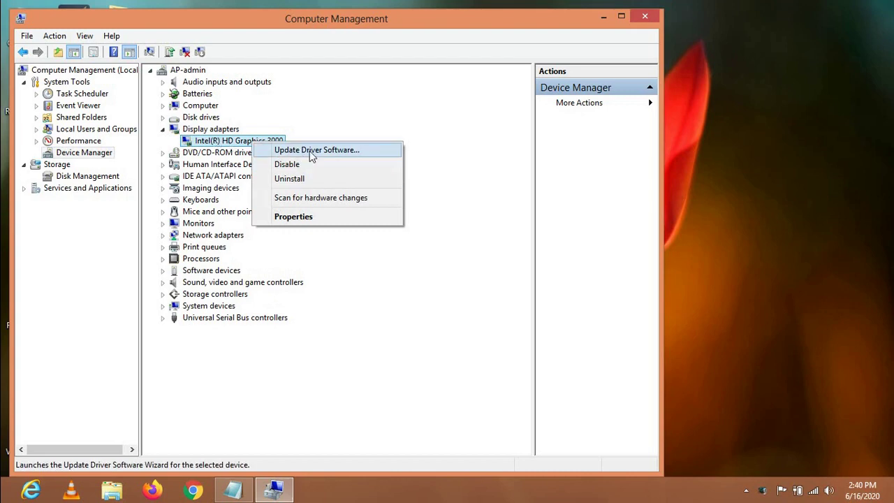
Step: Switch back to the note, reposition its window and add the line "now open display adapters"
{"action": "left_click", "coordinate": [234, 489]}
{"action": "left_click_drag", "start_coordinate": [351, 107], "coordinate": [250, 68]}
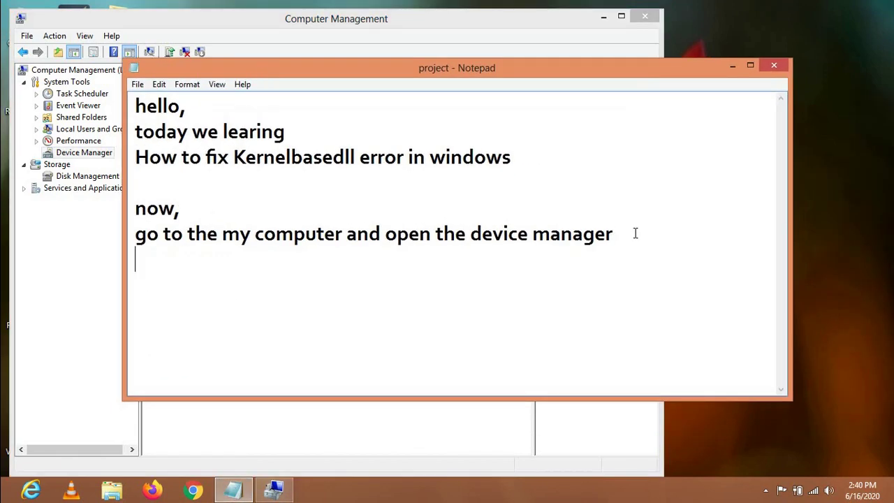
{"action": "type", "text": "now open"}
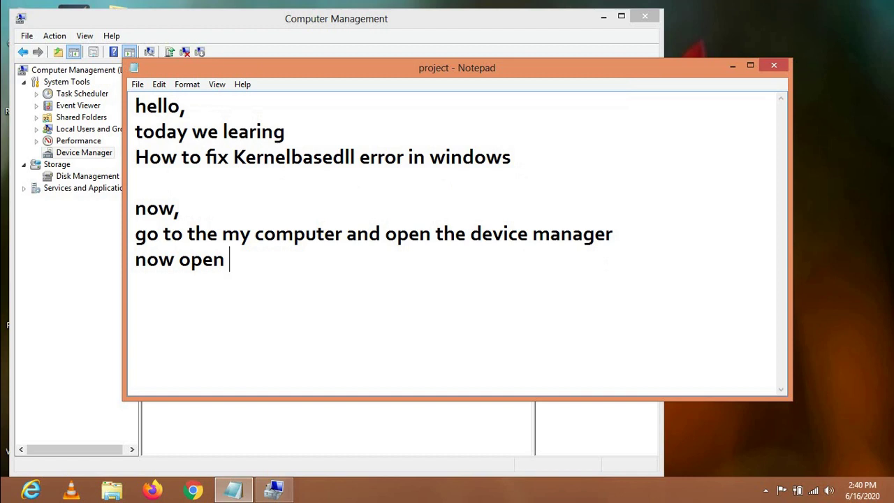
{"action": "type", "text": " display a"}
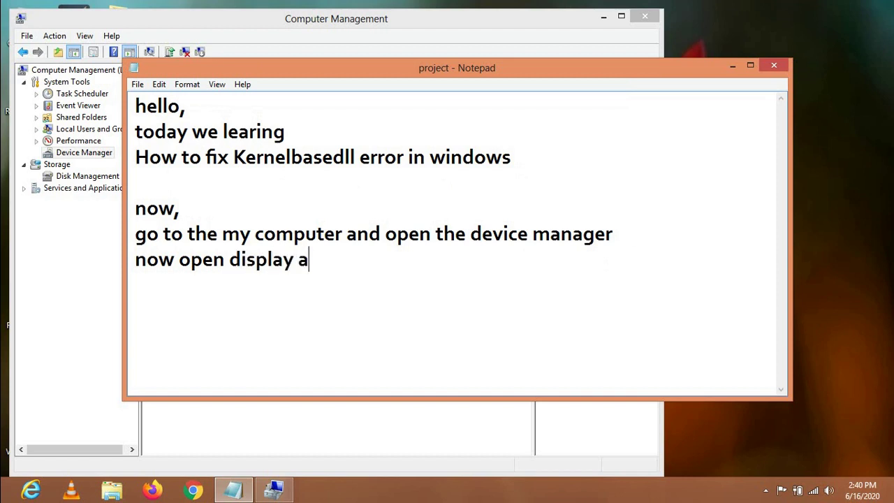
{"action": "type", "text": "dapters"}
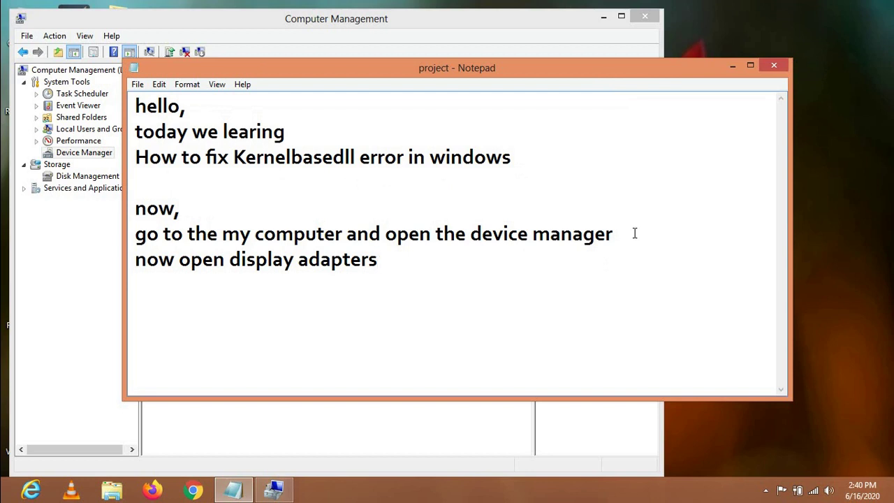
Step: Add the line "and updates driver softwer and closed" to the note
{"action": "key", "text": "Return"}
{"action": "type", "text": "and u"}
{"action": "type", "text": "pdates "}
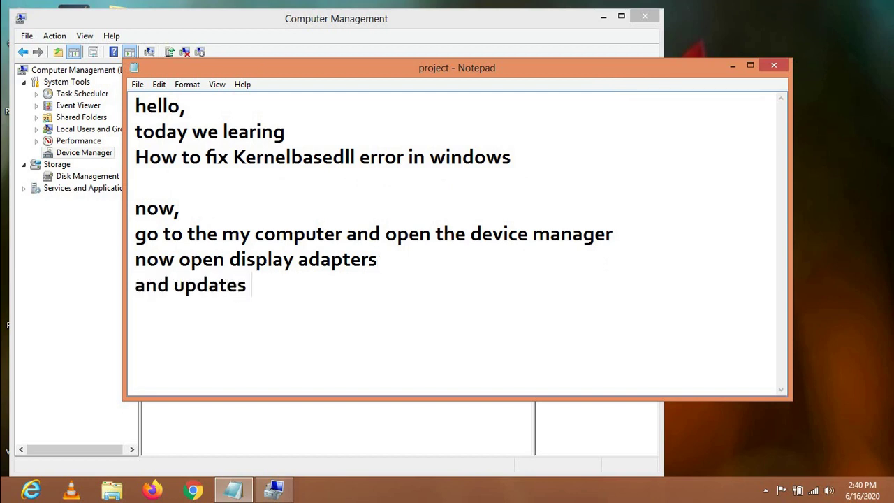
{"action": "type", "text": "decice"}
{"action": "key", "text": "BackSpace"}
{"action": "key", "text": "BackSpace"}
{"action": "key", "text": "BackSpace"}
{"action": "key", "text": "BackSpace"}
{"action": "key", "text": "BackSpace"}
{"action": "type", "text": "river"}
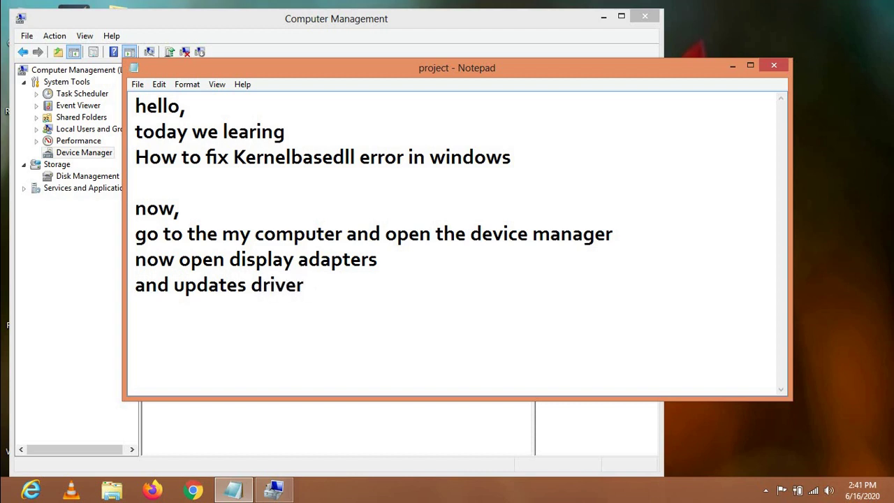
{"action": "type", "text": " softwer"}
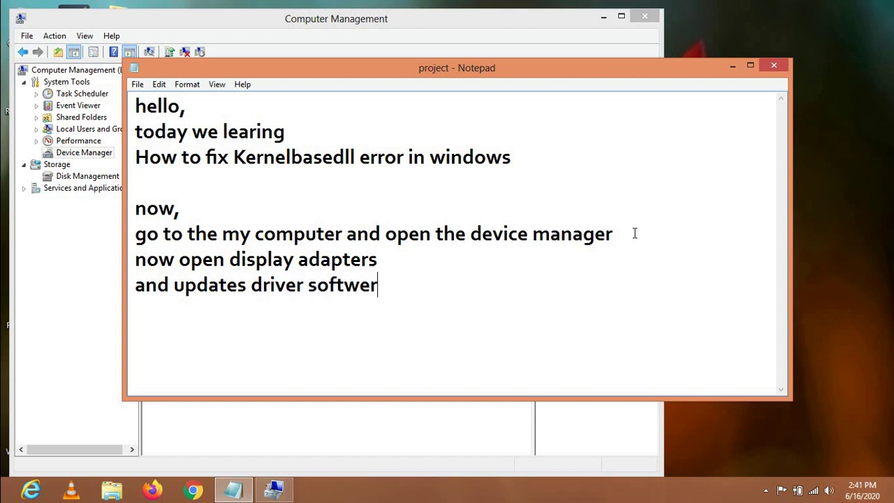
{"action": "type", "text": " andclosed"}
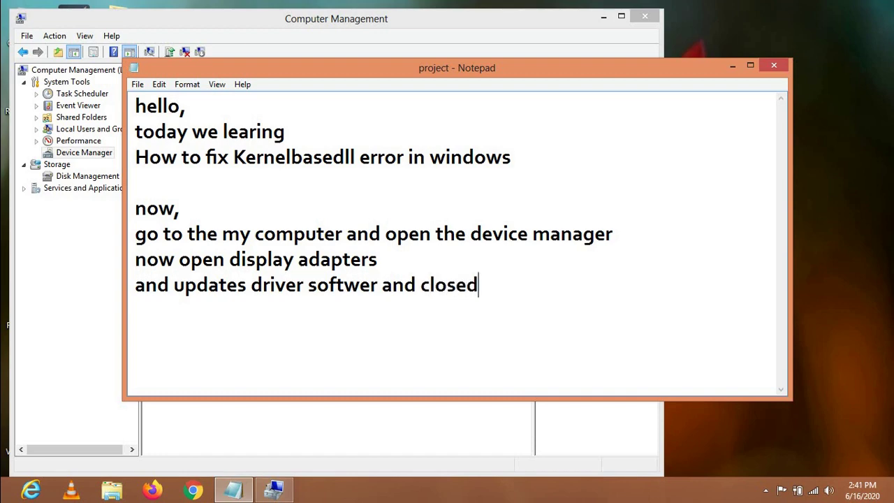
{"action": "key", "text": "Return"}
Step: View the compatible drivers offered when updating Intel(R) HD Graphics 3000, then cancel the update and close Computer Management
{"action": "left_click", "coordinate": [732, 65]}
{"action": "double_click", "coordinate": [178, 132]}
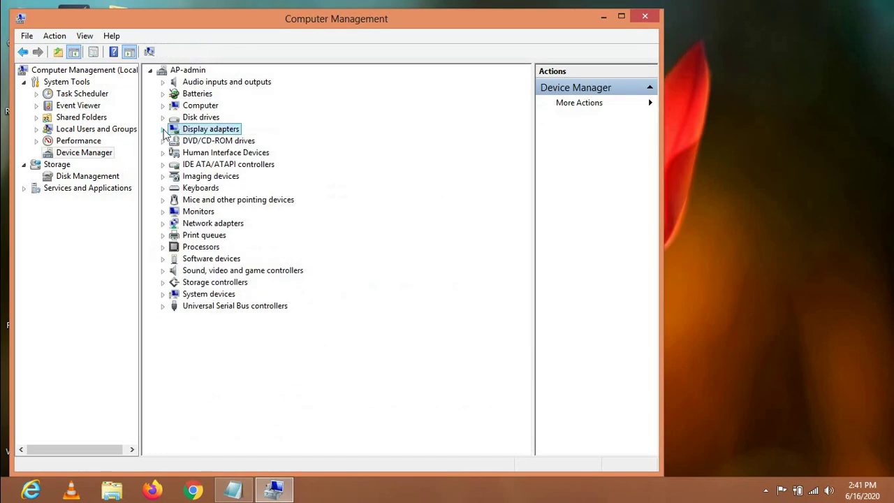
{"action": "double_click", "coordinate": [177, 132]}
{"action": "right_click", "coordinate": [237, 141]}
{"action": "left_click", "coordinate": [264, 150]}
{"action": "left_click", "coordinate": [346, 207]}
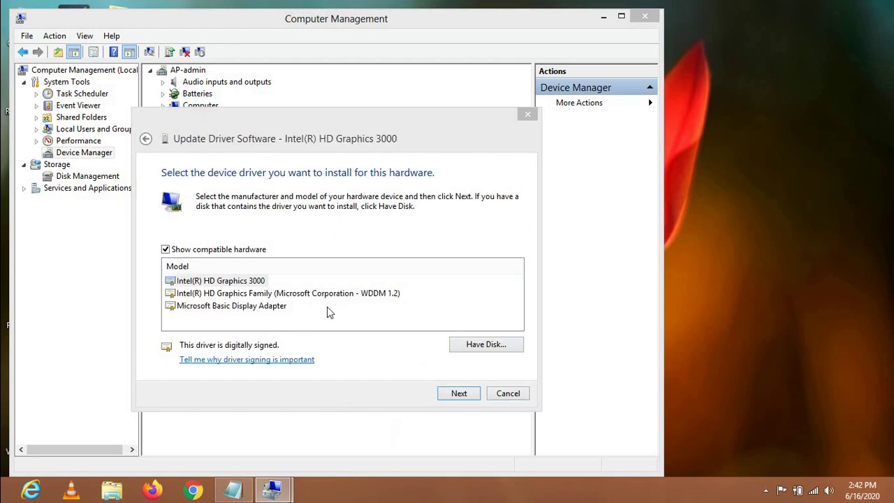
{"action": "left_click", "coordinate": [508, 393]}
{"action": "left_click", "coordinate": [645, 16]}
{"action": "left_click", "coordinate": [233, 489]}
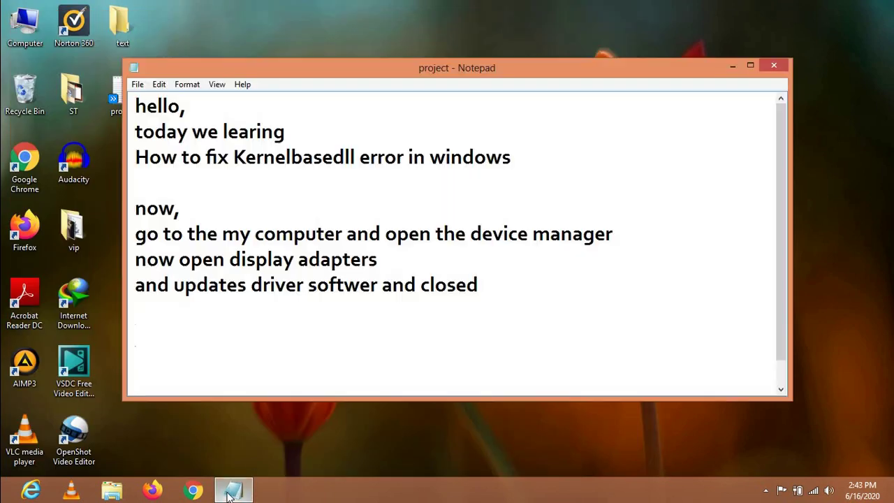
{"action": "left_click", "coordinate": [733, 66]}
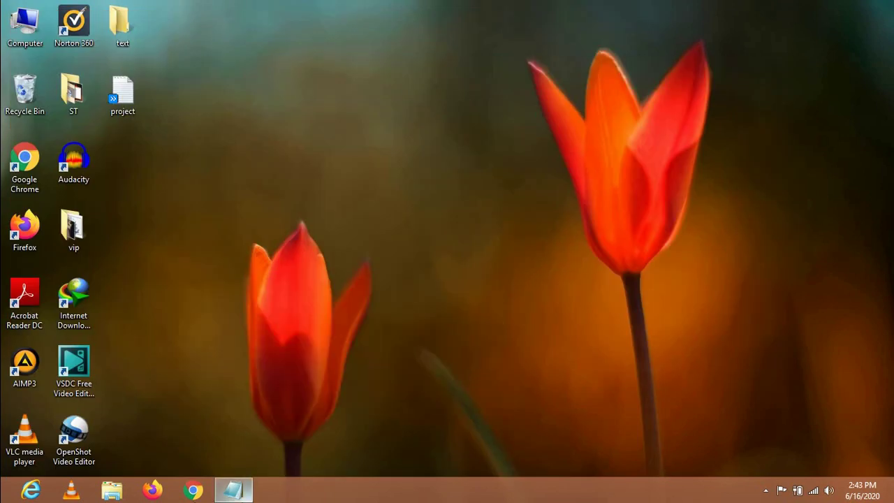
{"action": "mouse_move", "coordinate": [893, 501]}
{"action": "left_click", "coordinate": [860, 113]}
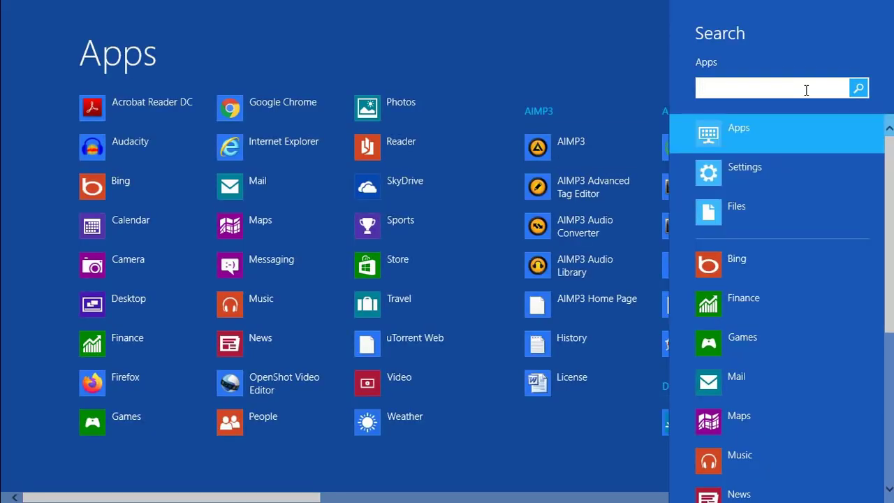
{"action": "left_click", "coordinate": [172, 6]}
{"action": "key", "text": "super"}
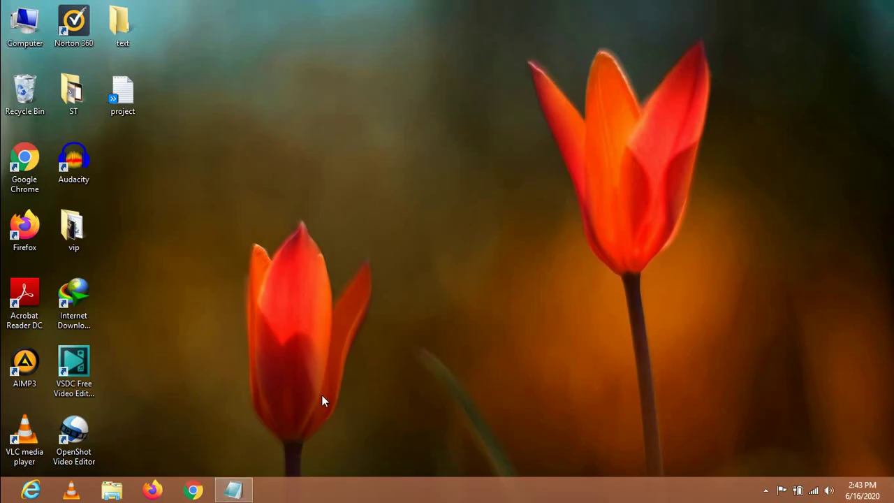
Step: Open a Command Prompt window by running cmd from the Run dialog
{"action": "key", "text": "super+r"}
{"action": "key", "text": "BackSpace"}
{"action": "type", "text": "cmd"}
{"action": "key", "text": "Return"}
Step: Switch to the note and add the line "open the Windo+R" below the driver instruction
{"action": "key", "text": "alt+Tab"}
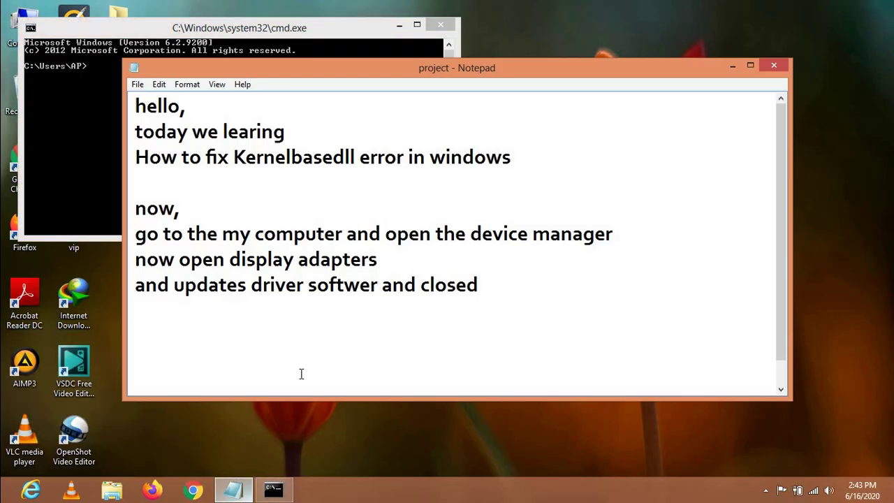
{"action": "left_click", "coordinate": [487, 287]}
{"action": "key", "text": "Return"}
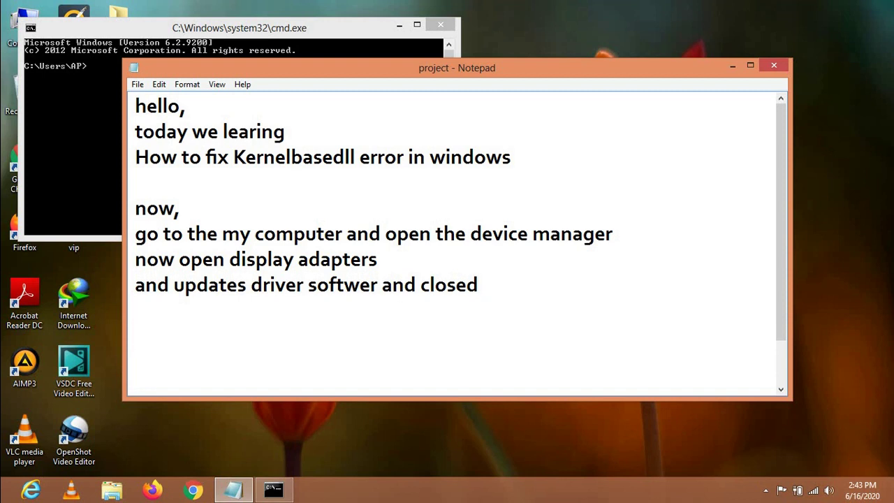
{"action": "type", "text": "n"}
{"action": "key", "text": "BackSpace"}
{"action": "type", "text": "open th"}
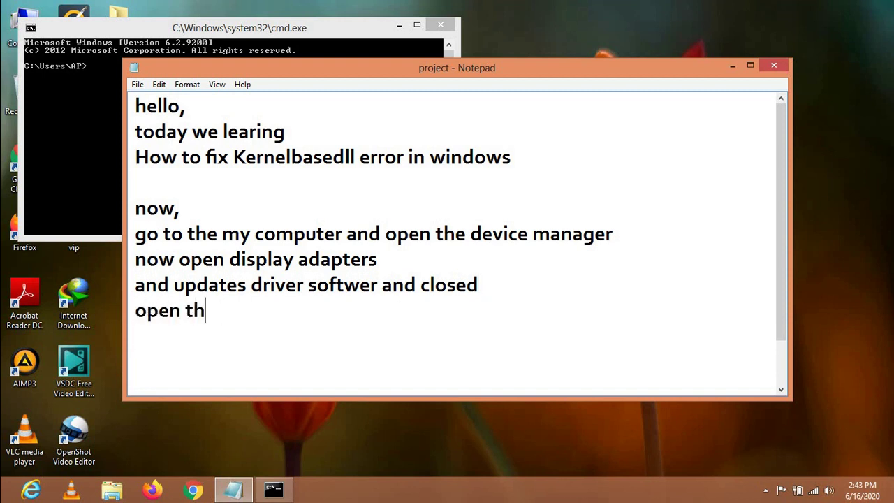
{"action": "type", "text": "e WIN"}
{"action": "key", "text": "BackSpace"}
{"action": "key", "text": "BackSpace"}
{"action": "type", "text": "indo+R"}
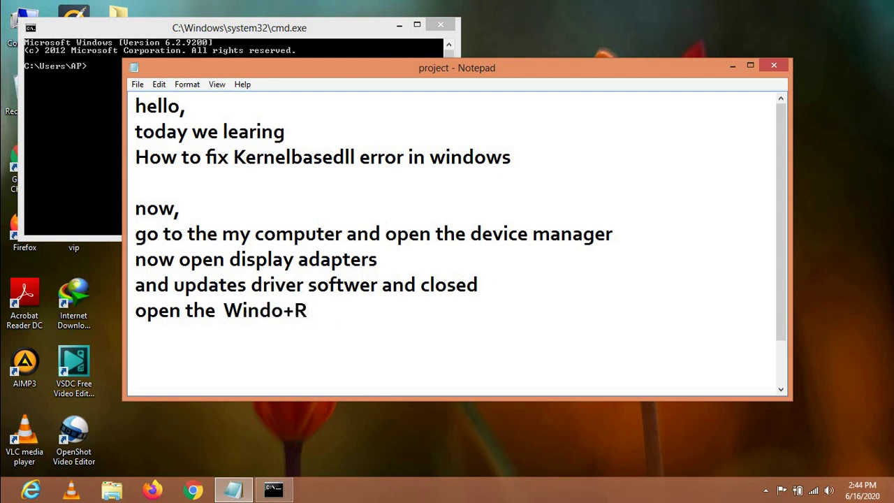
Step: Extend the Windo+R line of the note with "and type CMD" and start a new line
{"action": "type", "text": " and yu"}
{"action": "key", "text": "BackSpace"}
{"action": "type", "text": "type"}
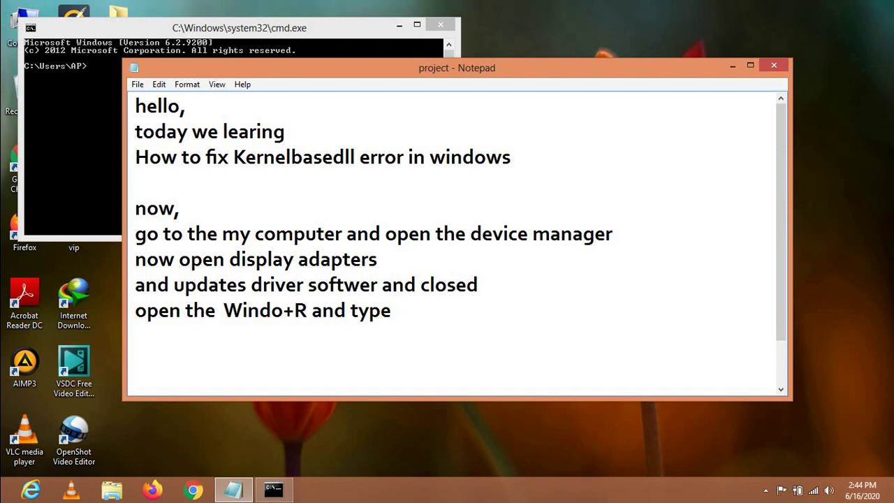
{"action": "type", "text": " CMD"}
{"action": "key", "text": "Return"}
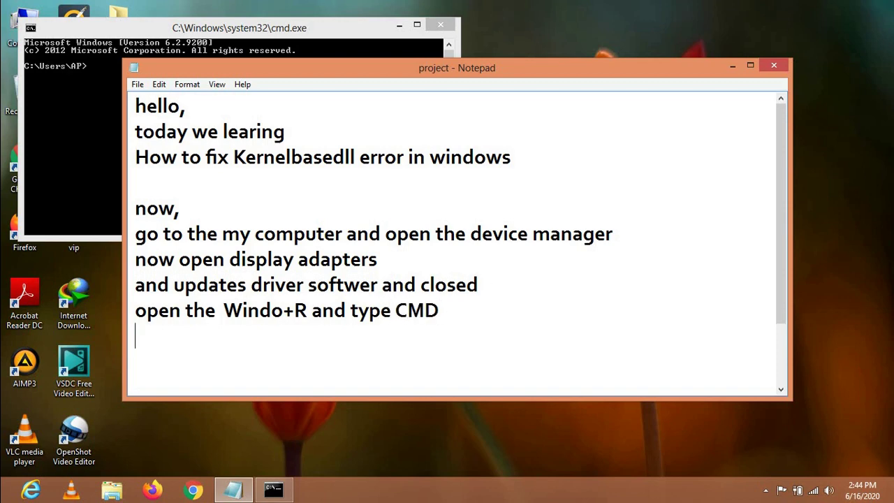
Step: Switch to the Command Prompt window and enter the command prompt without running it
{"action": "left_click", "coordinate": [732, 65]}
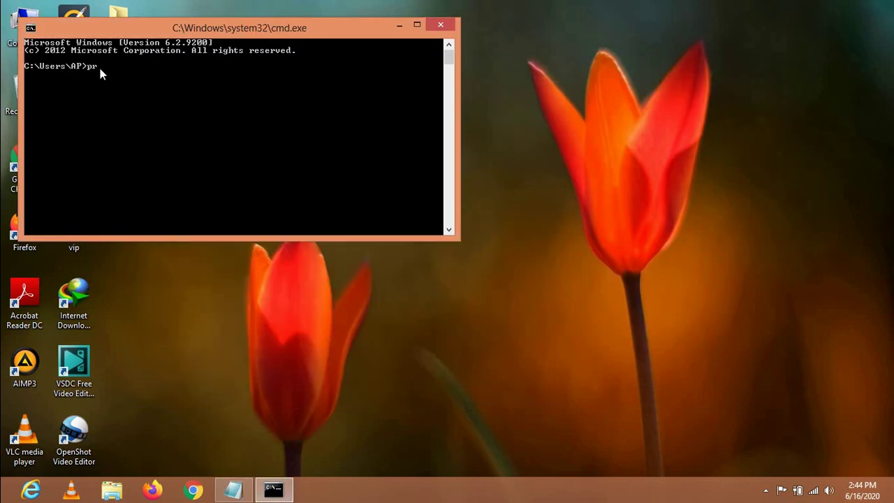
{"action": "type", "text": "prompt"}
{"action": "left_click", "coordinate": [273, 489]}
Step: Return to the note and add the line 'now type " prompt "' below the CMD instruction
{"action": "left_click", "coordinate": [234, 489]}
{"action": "type", "text": "now ty"}
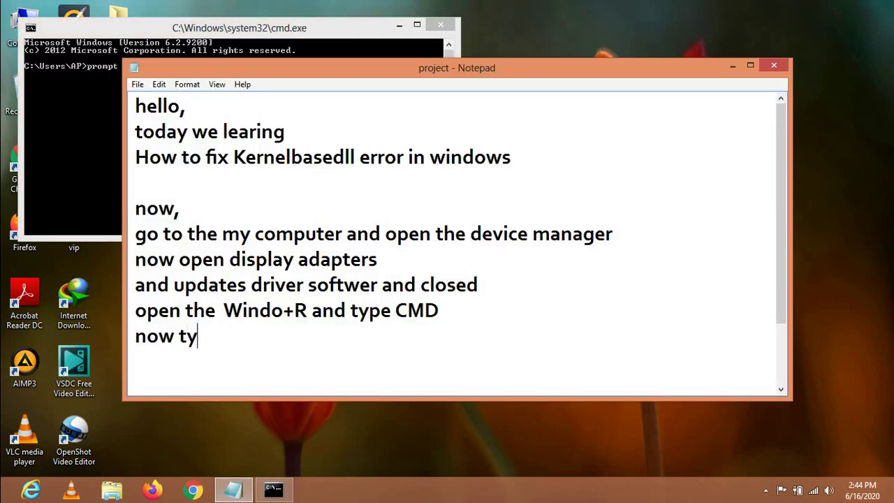
{"action": "type", "text": "pe \" promp"}
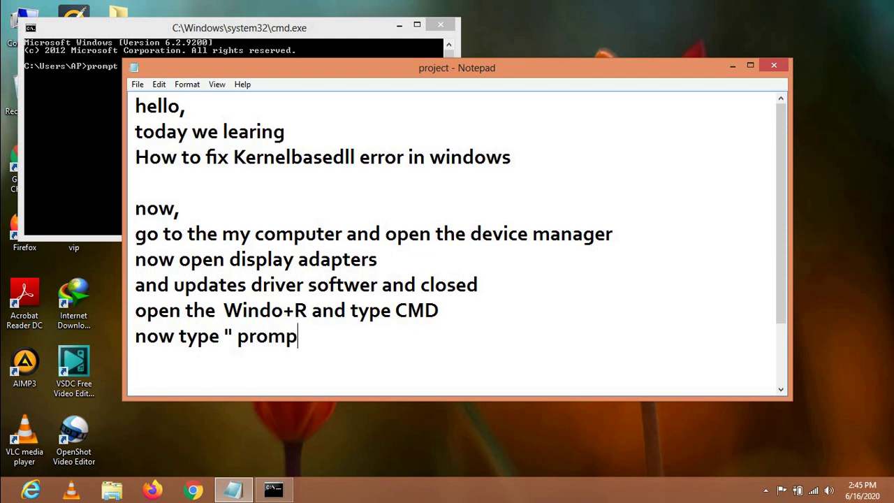
{"action": "type", "text": "t \""}
{"action": "key", "text": "Return"}
Step: Run the entered prompt command in the Command Prompt window, then minimize the window
{"action": "left_click", "coordinate": [733, 67]}
{"action": "key", "text": "Return"}
{"action": "left_click", "coordinate": [274, 491]}
{"action": "left_click", "coordinate": [274, 491]}
{"action": "left_click", "coordinate": [274, 490]}
Step: Extend the prompt instruction in the note with "and hit the enter"
{"action": "left_click", "coordinate": [234, 491]}
{"action": "type", "text": "and hit the enter"}
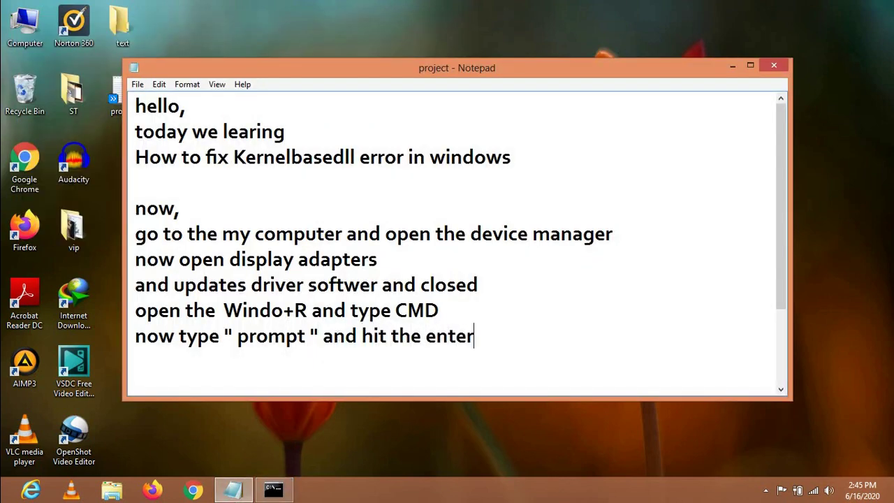
{"action": "key", "text": "Return"}
Step: Switch to Google Chrome and search for hows.tech with Norton Safe Search
{"action": "left_click", "coordinate": [234, 490]}
{"action": "left_click", "coordinate": [194, 490]}
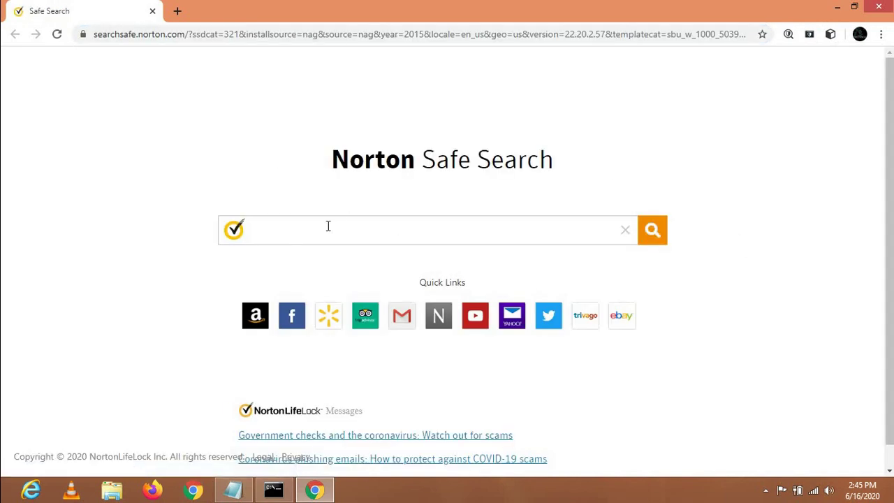
{"action": "type", "text": "hoe"}
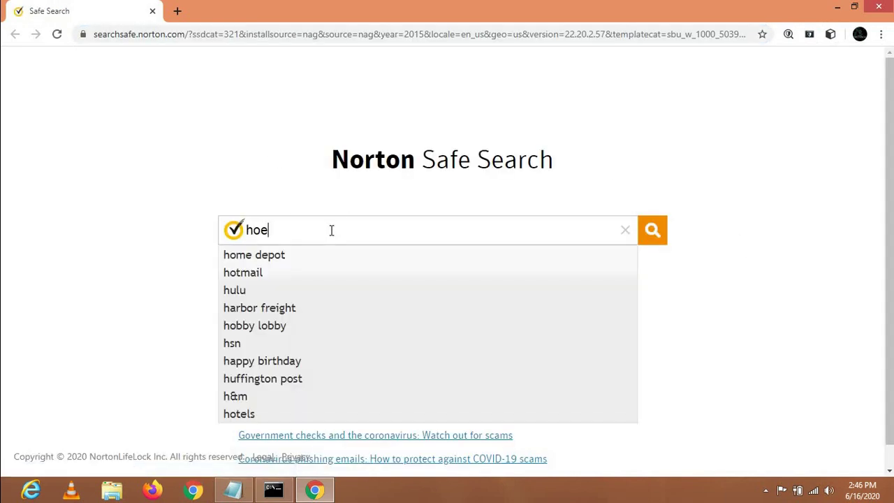
{"action": "key", "text": "BackSpace"}
{"action": "type", "text": "ws."}
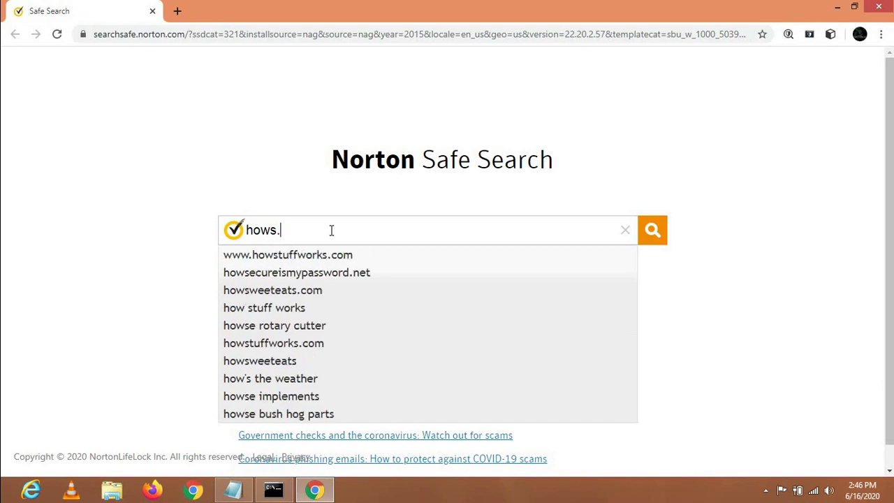
{"action": "type", "text": "tech"}
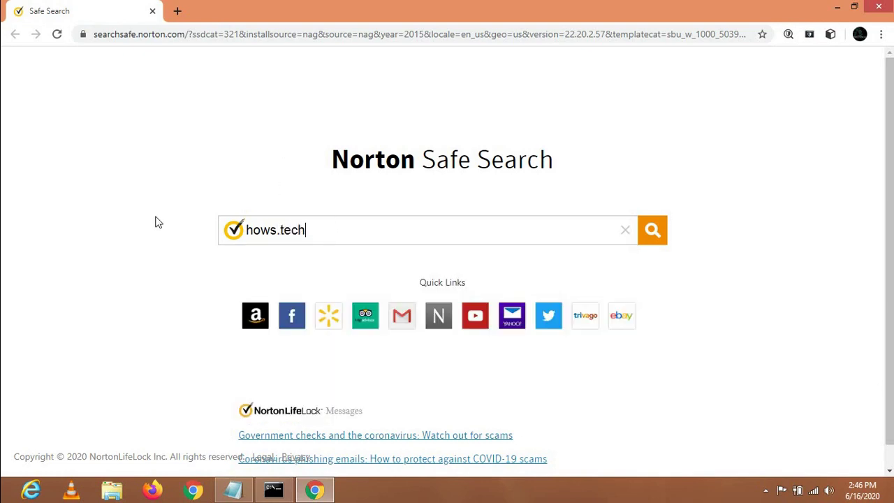
{"action": "left_click", "coordinate": [645, 240]}
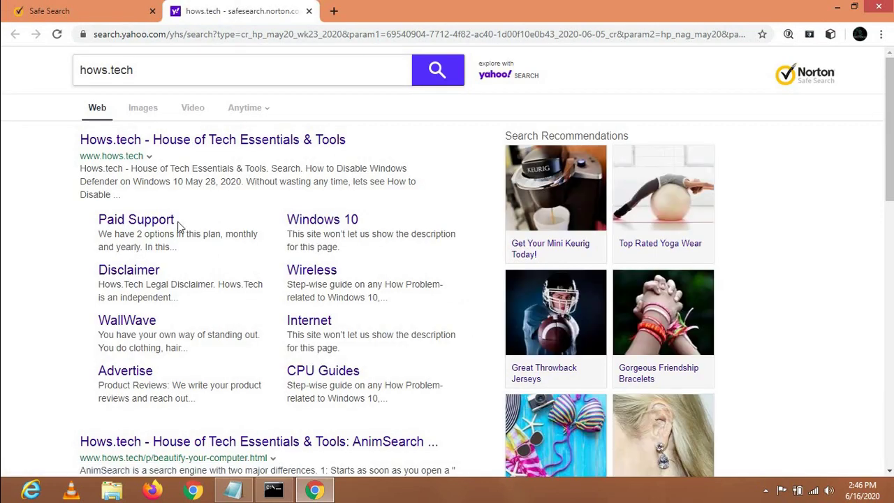
Step: Open the Hows.tech site from the first search result, look through its Commands page, and minimize the browser
{"action": "left_click_drag", "start_coordinate": [19, 162], "coordinate": [10, 146]}
{"action": "left_click", "coordinate": [83, 127]}
{"action": "left_click", "coordinate": [245, 143]}
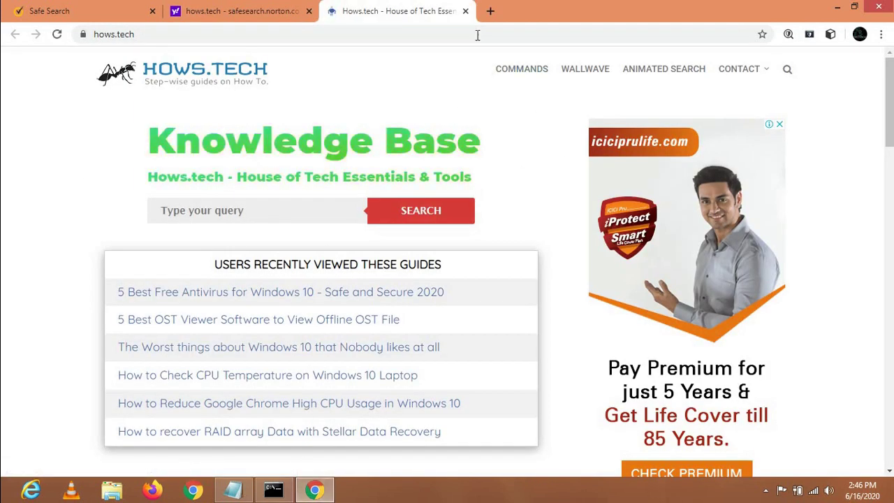
{"action": "left_click", "coordinate": [521, 70]}
{"action": "scroll", "coordinate": [513, 209], "scroll_direction": "down", "scroll_amount": 5}
{"action": "scroll", "coordinate": [370, 349], "scroll_direction": "down", "scroll_amount": 15}
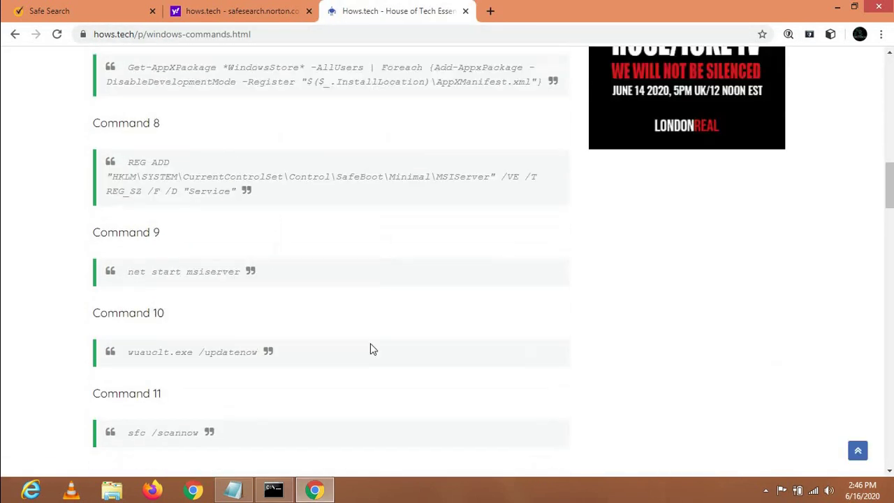
{"action": "scroll", "coordinate": [329, 384], "scroll_direction": "up", "scroll_amount": 11}
{"action": "scroll", "coordinate": [329, 384], "scroll_direction": "down", "scroll_amount": 7}
{"action": "left_click", "coordinate": [318, 488]}
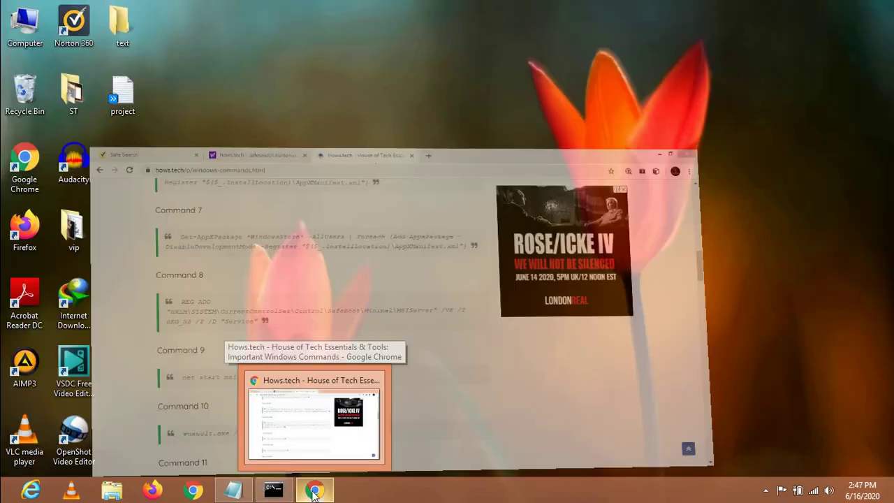
Step: Switch to the note and add the line "open the google chrome and type =hows.tech"
{"action": "left_click", "coordinate": [233, 489]}
{"action": "key", "text": "Return"}
{"action": "type", "text": "open the "}
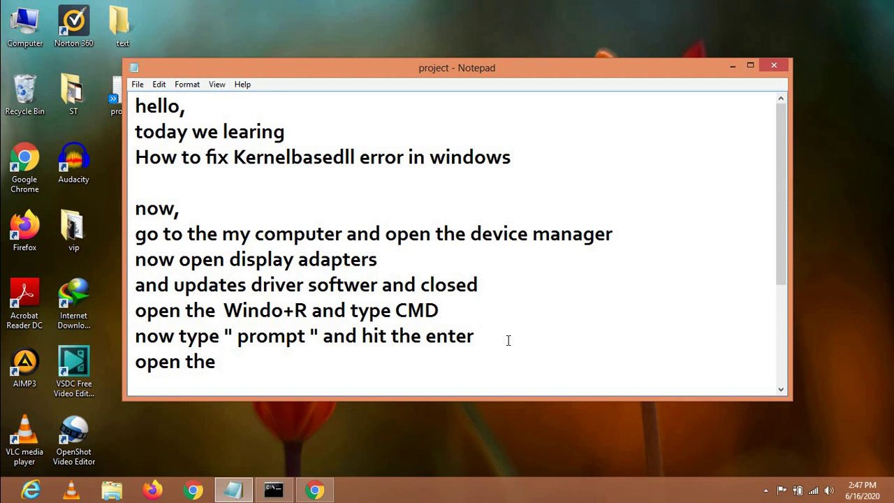
{"action": "type", "text": "google crome"}
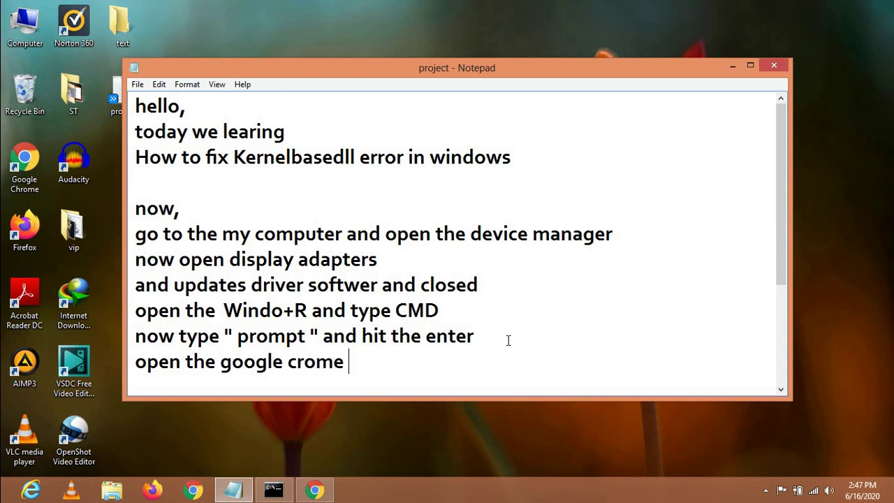
{"action": "key", "text": "Return"}
{"action": "key", "text": "Right"}
{"action": "type", "text": "hrome"}
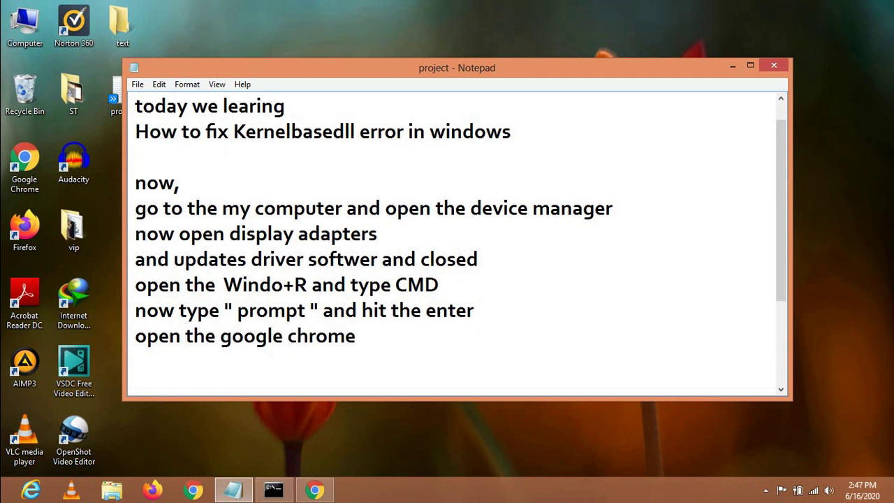
{"action": "type", "text": " and ty"}
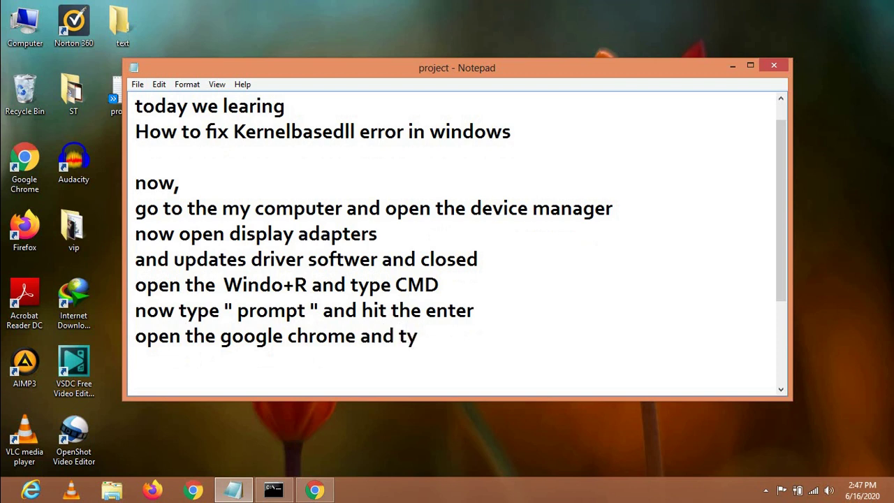
{"action": "type", "text": "pe =hows.tech"}
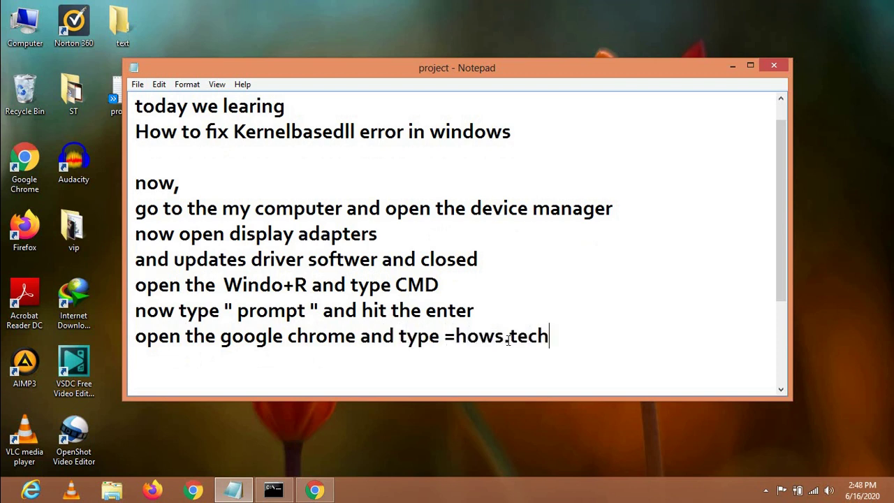
{"action": "key", "text": "Return"}
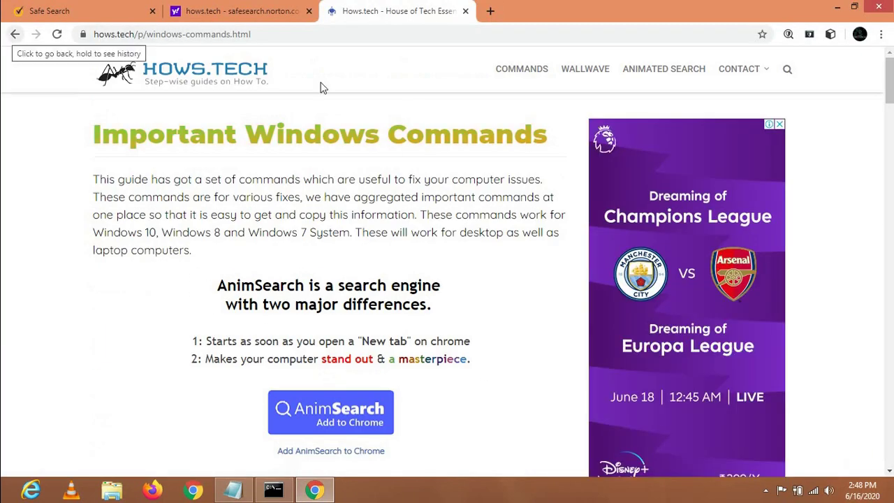
Step: Check the Important Windows Commands page, then start a new note line reading "and open 1st web page"
{"action": "scroll", "coordinate": [322, 88], "scroll_direction": "down", "scroll_amount": 3}
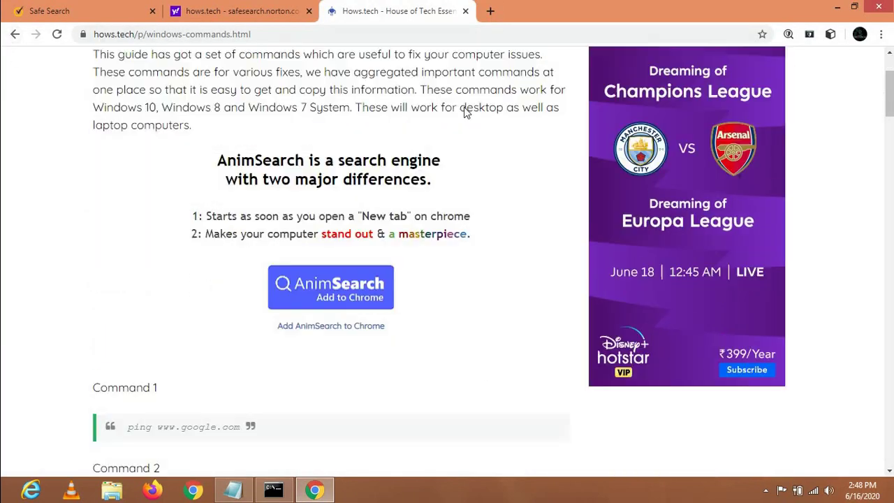
{"action": "scroll", "coordinate": [322, 87], "scroll_direction": "up", "scroll_amount": 3}
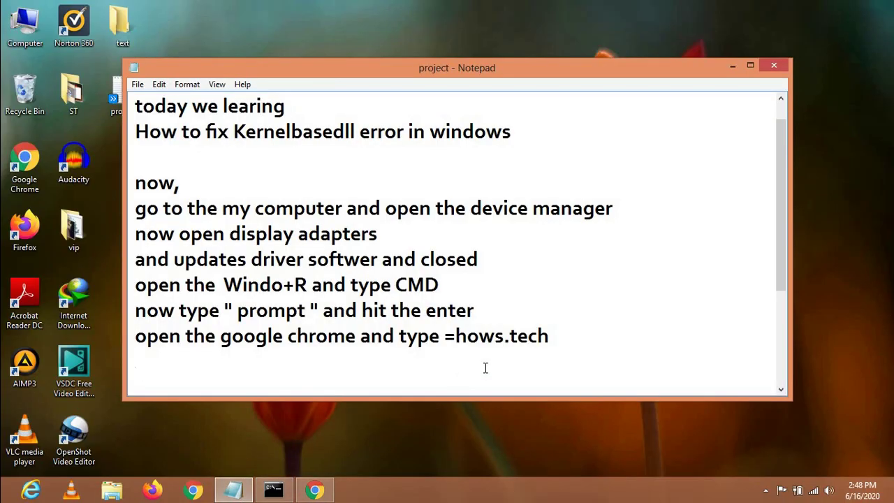
{"action": "key", "text": "BackSpace"}
{"action": "key", "text": "Return"}
{"action": "type", "text": "and open 11st w"}
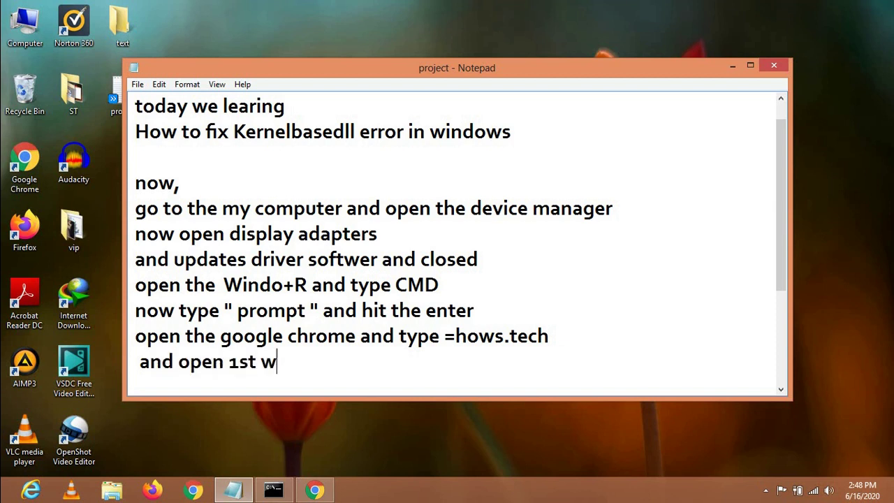
{"action": "type", "text": "eb"}
{"action": "type", "text": " page"}
{"action": "type", "text": " tha"}
{"action": "key", "text": "BackSpace"}
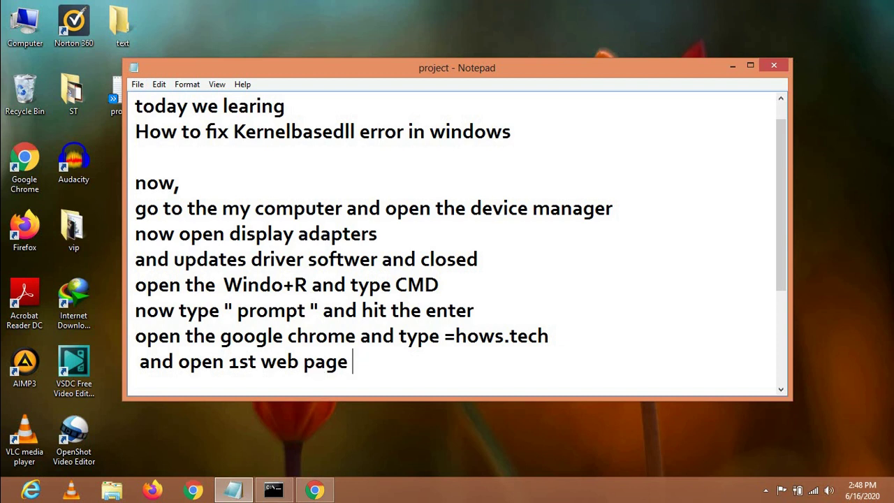
Step: Complete the web page line of the note with "that commands option!" and leave a blank line below it
{"action": "type", "text": "that command "}
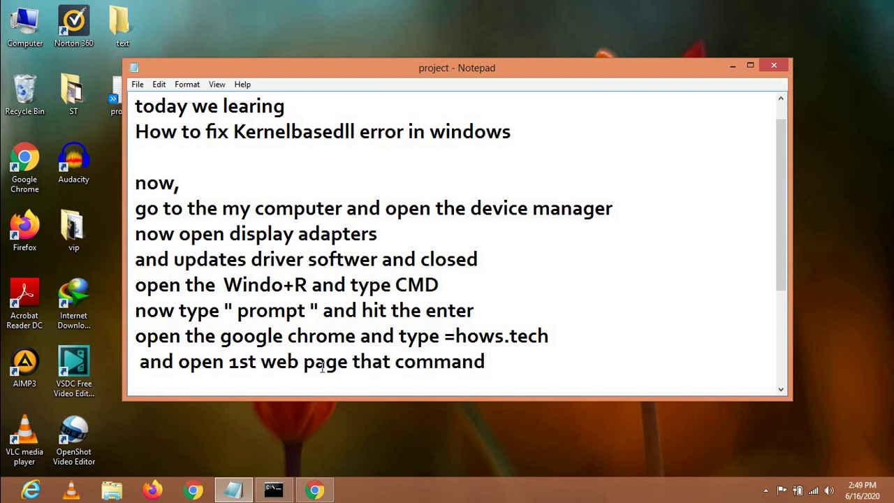
{"action": "type", "text": " po"}
{"action": "key", "text": "BackSpace"}
{"action": "key", "text": "BackSpace"}
{"action": "type", "text": "option"}
{"action": "key", "text": "Return"}
{"action": "key", "text": "Return"}
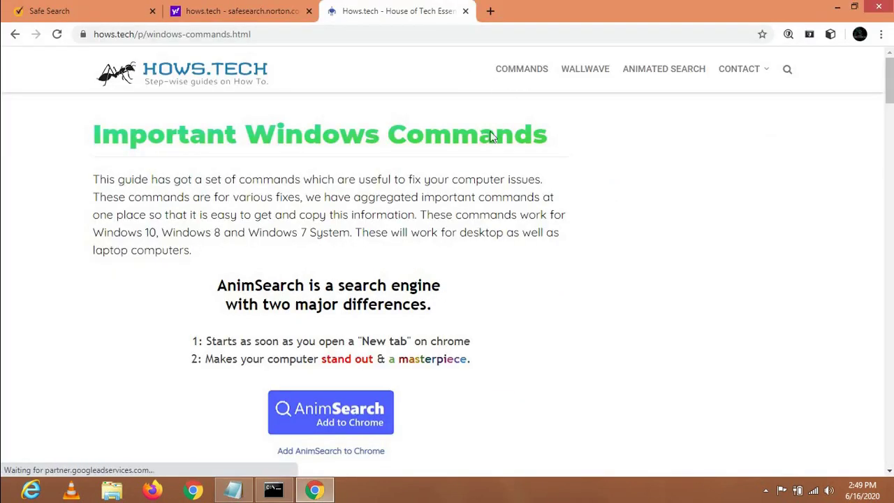
Step: Find Command 12 on the Windows commands page and add "now seclect 12th command copey and peste in CMD" to the note
{"action": "scroll", "coordinate": [489, 135], "scroll_direction": "down", "scroll_amount": 10}
{"action": "scroll", "coordinate": [498, 194], "scroll_direction": "down", "scroll_amount": 8}
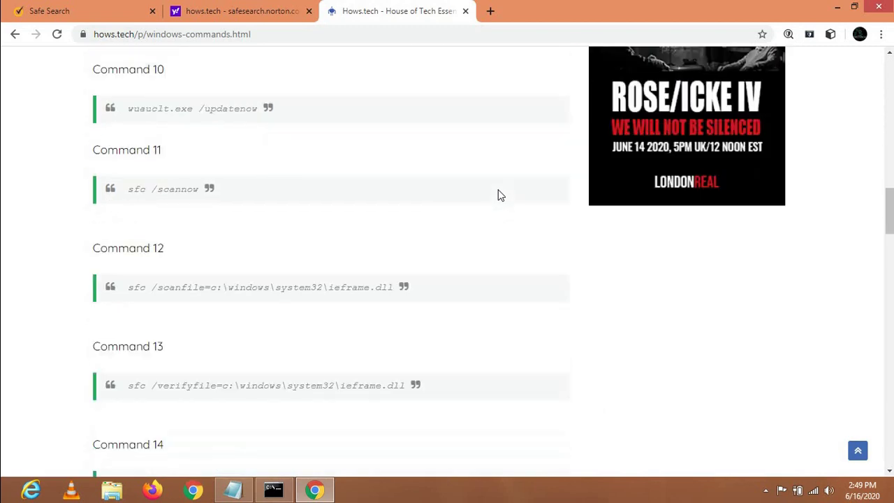
{"action": "scroll", "coordinate": [253, 313], "scroll_direction": "up", "scroll_amount": 3}
{"action": "scroll", "coordinate": [278, 191], "scroll_direction": "down", "scroll_amount": 2}
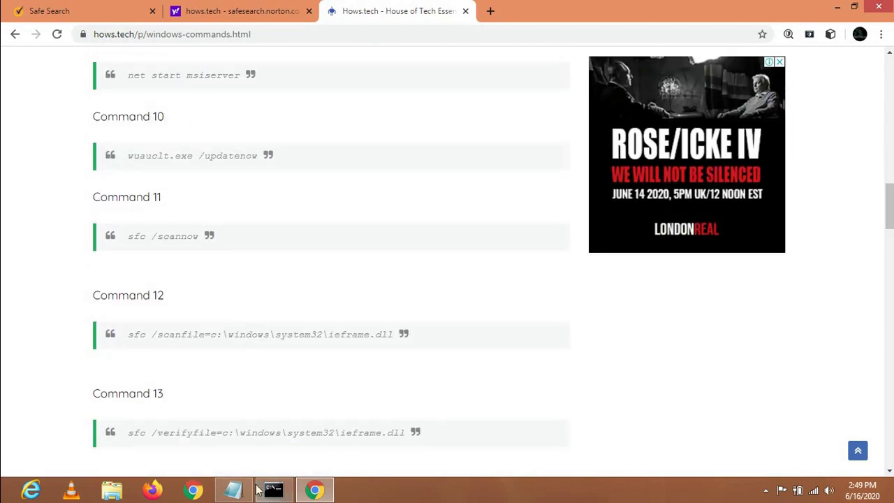
{"action": "left_click", "coordinate": [236, 493]}
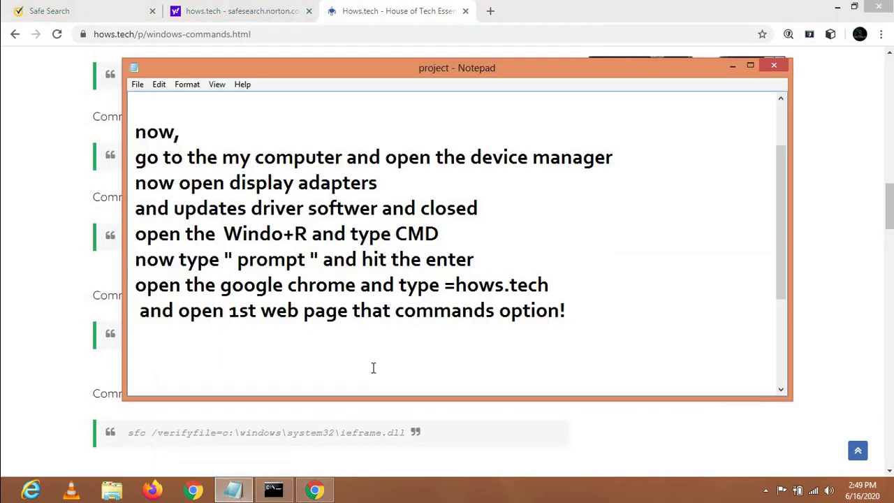
{"action": "type", "text": "now seclect"}
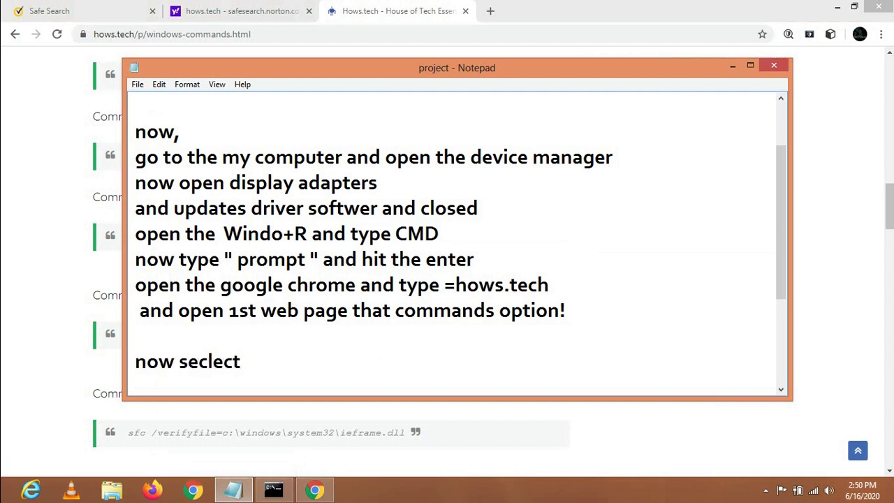
{"action": "type", "text": " 12th command "}
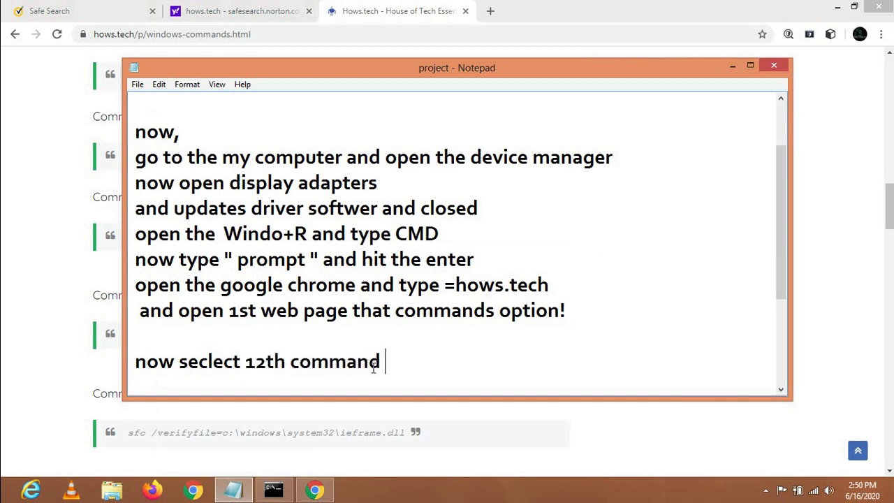
{"action": "type", "text": "copey and p"}
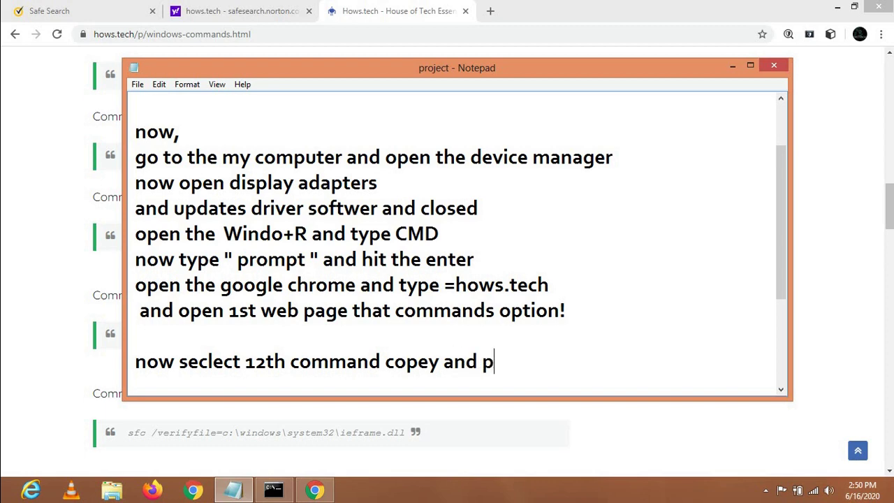
{"action": "type", "text": "este in"}
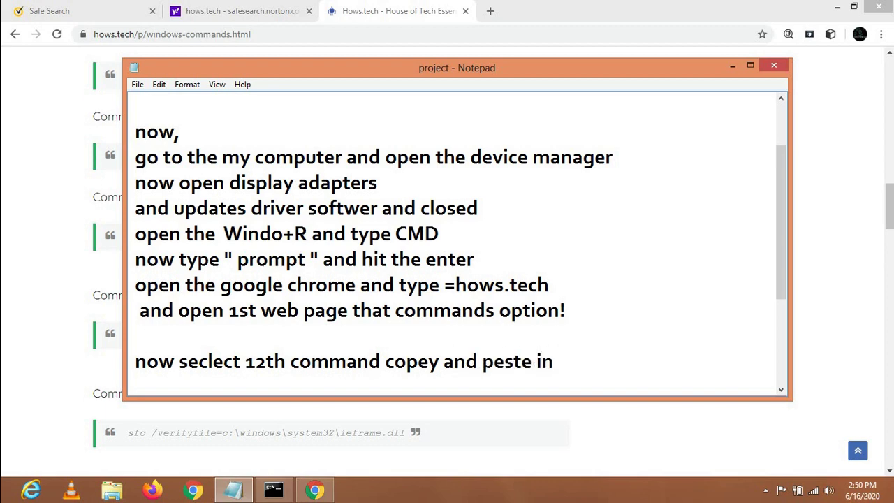
{"action": "type", "text": " CMD"}
Step: Copy Command 12, sfc /scanfile=c:\windows\system32\ieframe.dll, from the commands page and minimize the browser
{"action": "left_click", "coordinate": [732, 66]}
{"action": "scroll", "coordinate": [219, 282], "scroll_direction": "down", "scroll_amount": 1}
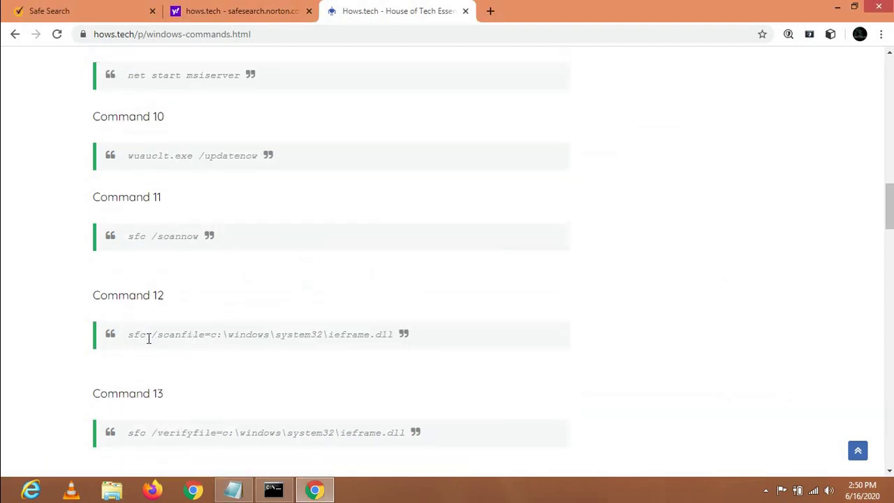
{"action": "triple_click", "coordinate": [184, 339]}
{"action": "right_click", "coordinate": [240, 336]}
{"action": "left_click", "coordinate": [259, 342]}
{"action": "left_click", "coordinate": [837, 7]}
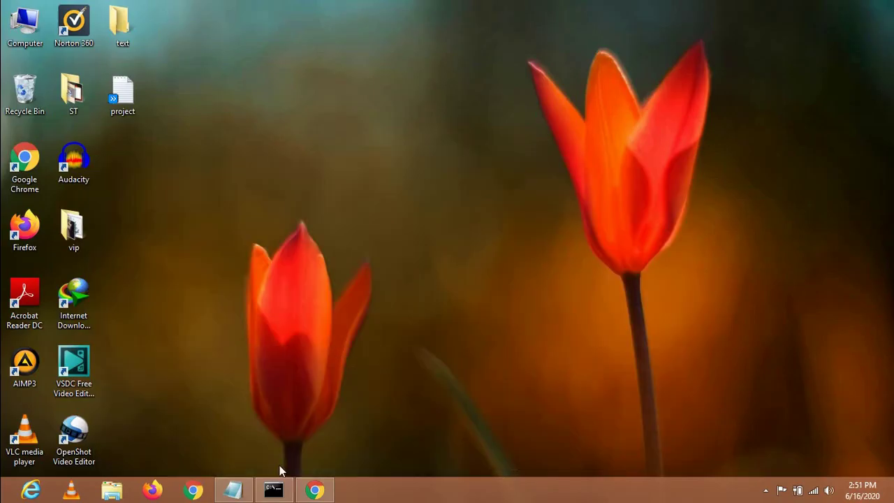
Step: Paste the copied command sfc /scanfile=c:\windows\system32\ieframe.dll into the Command Prompt and run it
{"action": "left_click", "coordinate": [273, 490]}
{"action": "right_click", "coordinate": [137, 90]}
{"action": "left_click", "coordinate": [139, 117]}
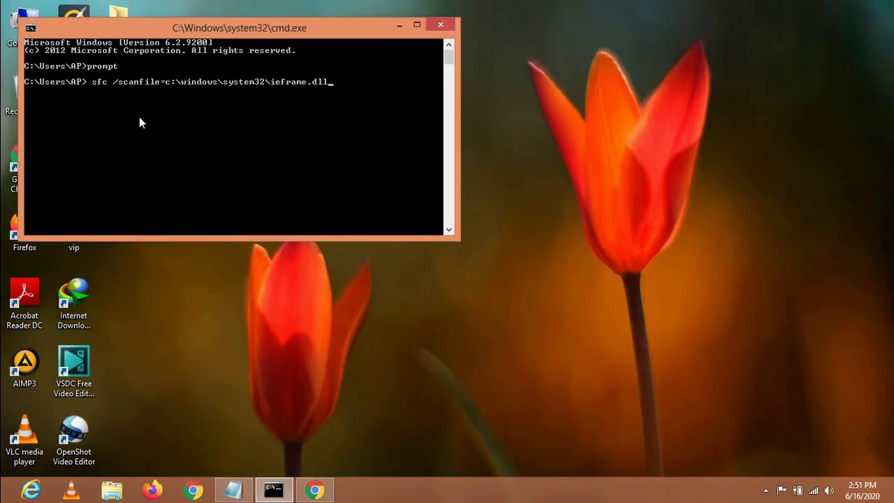
{"action": "key", "text": "Return"}
Step: Add an indented line reading "= 13th" below the 12th command line of the Notepad note, and start a new line
{"action": "left_click", "coordinate": [238, 489]}
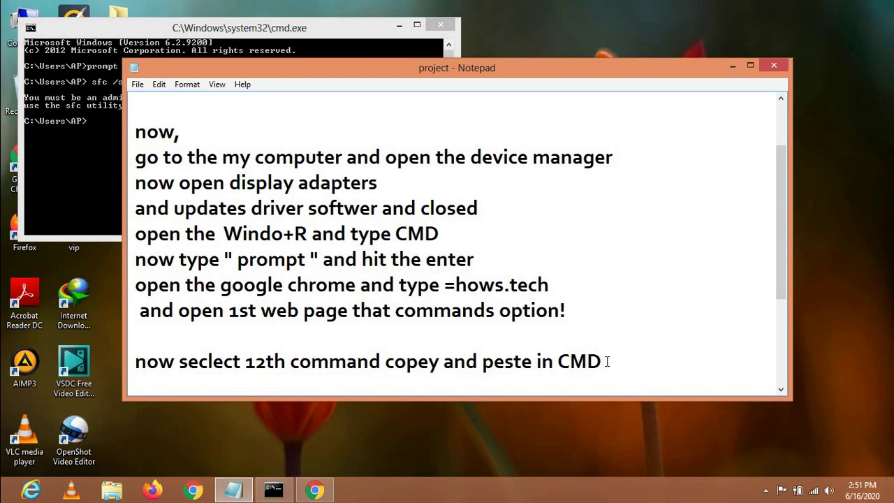
{"action": "scroll", "coordinate": [683, 250], "scroll_direction": "down", "scroll_amount": 1}
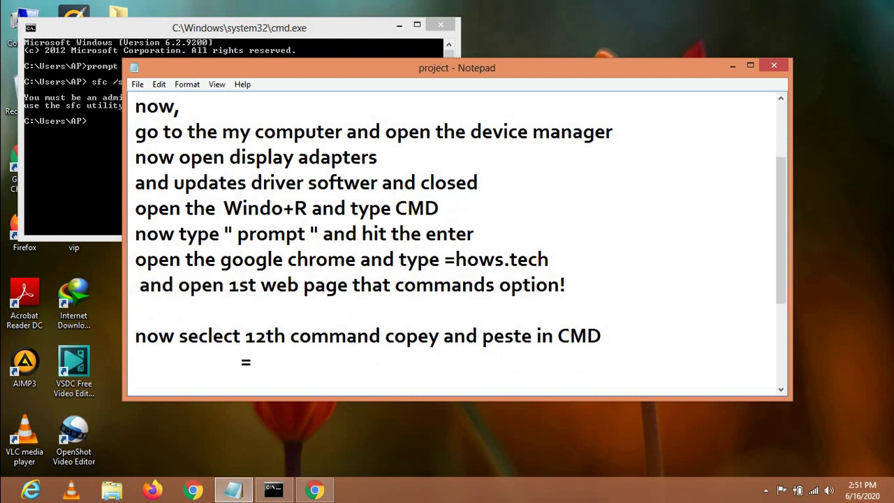
{"action": "type", "text": "13th"}
{"action": "key", "text": "Return"}
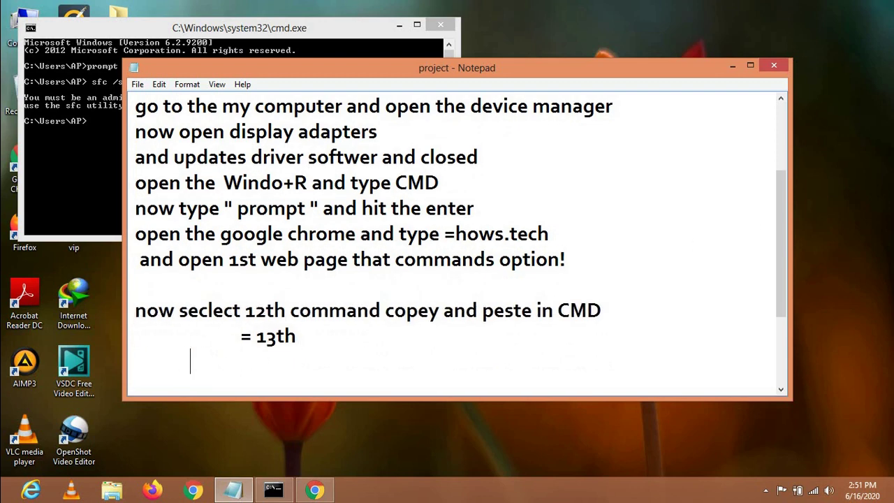
Step: Minimize the note and copy Command 13, sfc /verifyfile=c:\windows\system32\ieframe.dll, from the commands page in Chrome
{"action": "left_click", "coordinate": [733, 65]}
{"action": "left_click", "coordinate": [314, 490]}
{"action": "triple_click", "coordinate": [204, 301]}
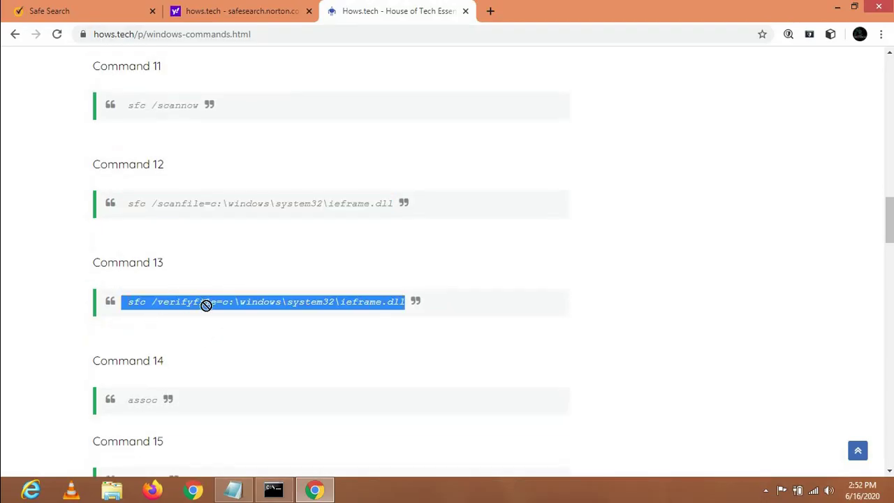
{"action": "right_click", "coordinate": [187, 304]}
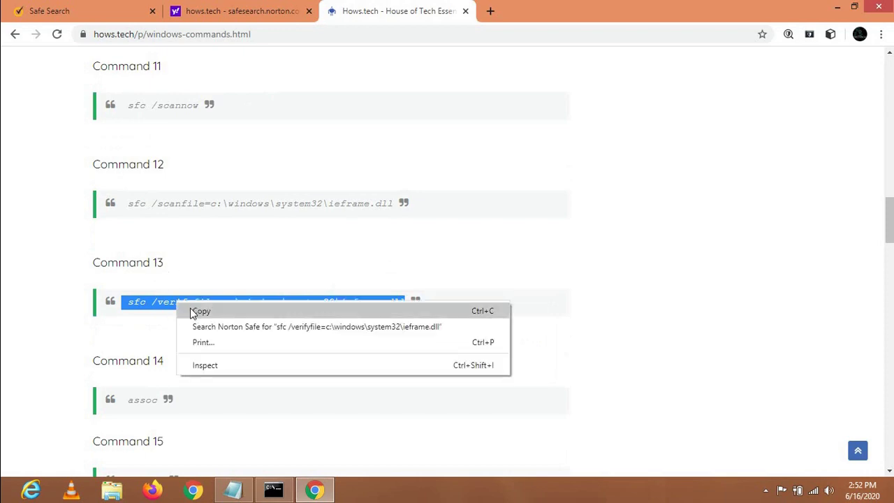
{"action": "left_click", "coordinate": [193, 311]}
Step: Switch to the Command Prompt with the browser minimized, and run the copied sfc /verifyfile=c:\windows\system32\ieframe.dll command
{"action": "left_click", "coordinate": [273, 490]}
{"action": "left_click", "coordinate": [837, 7]}
{"action": "left_click_drag", "start_coordinate": [129, 29], "coordinate": [204, 54]}
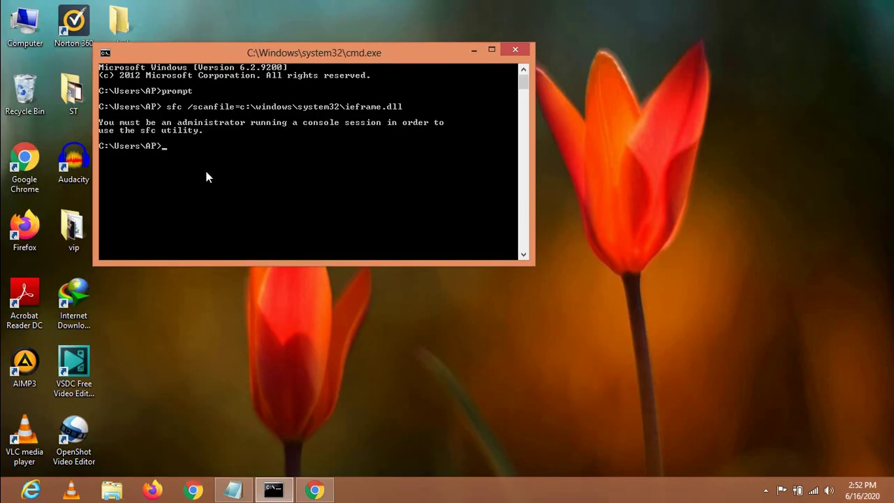
{"action": "right_click", "coordinate": [192, 161]}
{"action": "left_click", "coordinate": [215, 198]}
{"action": "key", "text": "Return"}
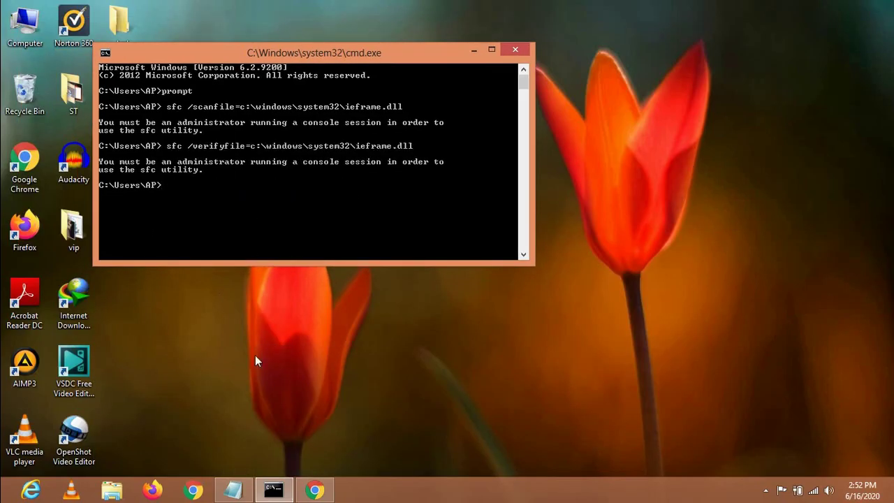
Step: Copy Command 14, assoc, from the Windows commands page in Chrome
{"action": "left_click", "coordinate": [315, 490]}
{"action": "double_click", "coordinate": [143, 399]}
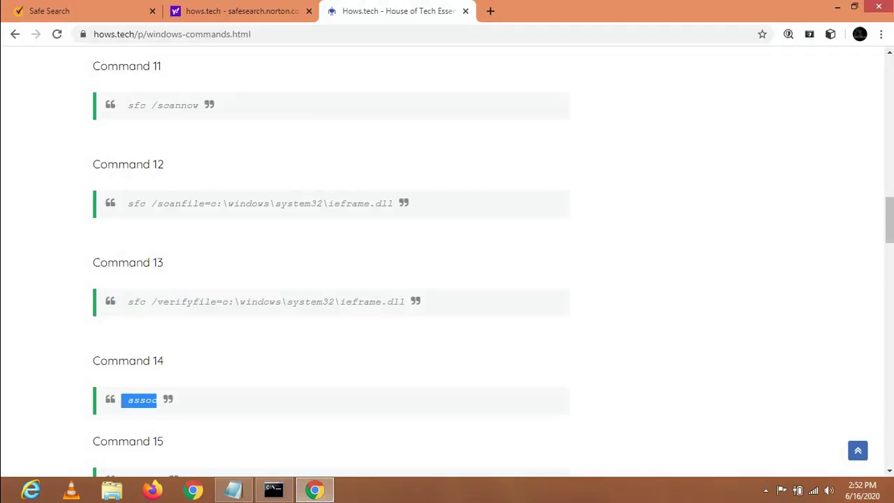
{"action": "right_click", "coordinate": [144, 402]}
{"action": "left_click", "coordinate": [158, 410]}
{"action": "scroll", "coordinate": [231, 433], "scroll_direction": "down", "scroll_amount": 2}
Step: Minimize the browser and run the copied assoc command in the Command Prompt
{"action": "left_click", "coordinate": [273, 491]}
{"action": "left_click", "coordinate": [837, 7]}
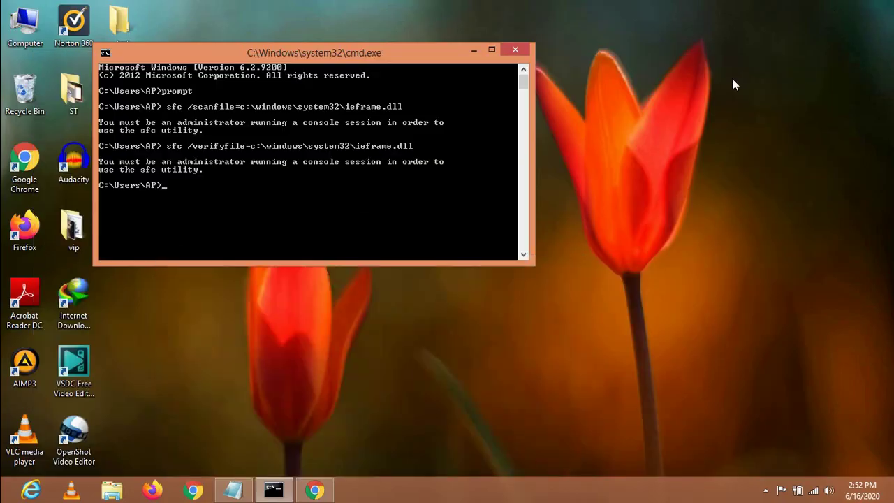
{"action": "key", "text": "BackSpace"}
{"action": "right_click", "coordinate": [203, 180]}
{"action": "left_click", "coordinate": [239, 218]}
{"action": "key", "text": "Return"}
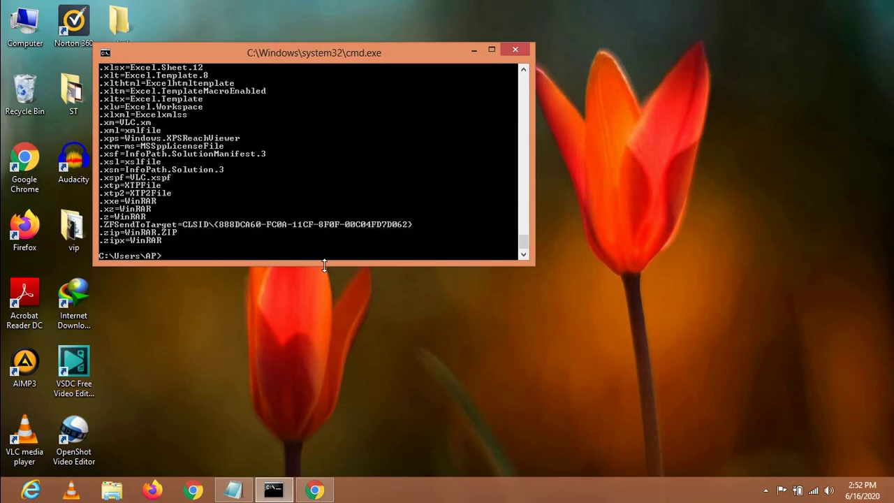
Step: Copy Command 15, chkdsk, from the Windows commands page in Chrome
{"action": "left_click", "coordinate": [315, 490]}
{"action": "scroll", "coordinate": [279, 280], "scroll_direction": "down", "scroll_amount": 1}
{"action": "double_click", "coordinate": [146, 284]}
{"action": "right_click", "coordinate": [146, 285]}
{"action": "left_click", "coordinate": [192, 293]}
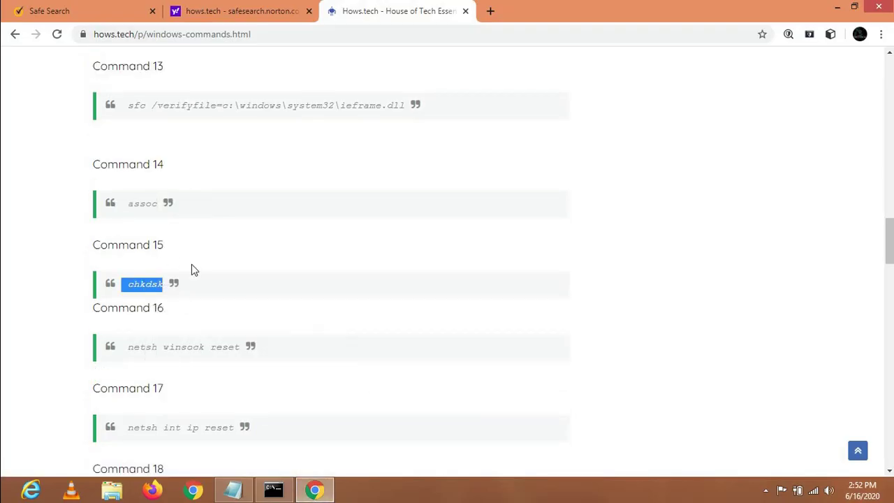
Step: Minimize the browser and run the copied chkdsk command in the Command Prompt
{"action": "left_click", "coordinate": [838, 7]}
{"action": "right_click", "coordinate": [237, 254]}
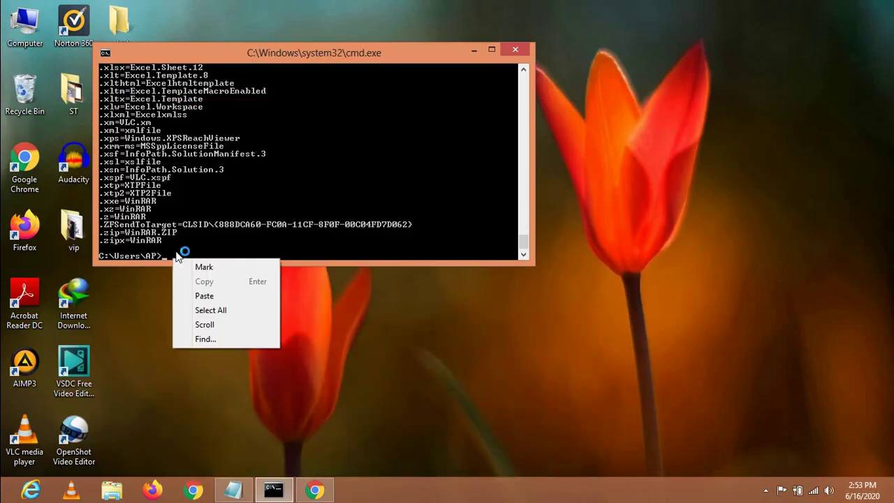
{"action": "left_click", "coordinate": [240, 290]}
{"action": "key", "text": "Return"}
Step: Find Command 11, sfc /scannow, on the Windows commands page in Chrome and copy it
{"action": "left_click", "coordinate": [314, 490]}
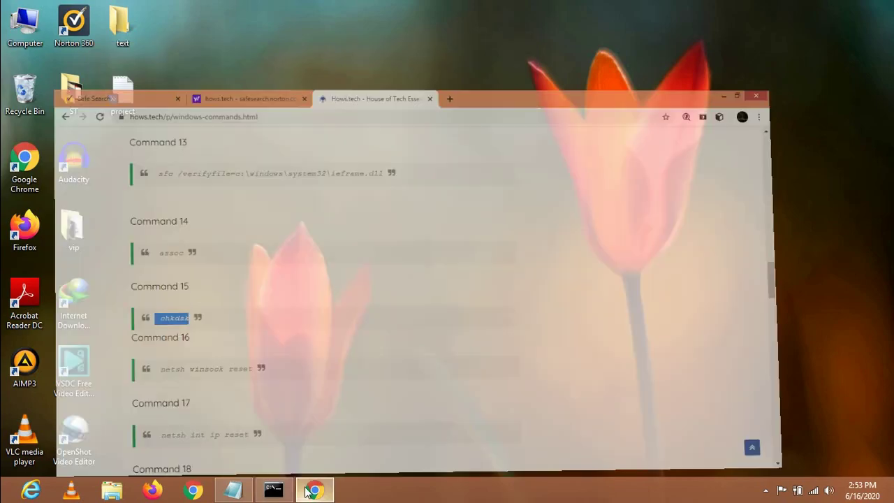
{"action": "scroll", "coordinate": [231, 281], "scroll_direction": "up", "scroll_amount": 5}
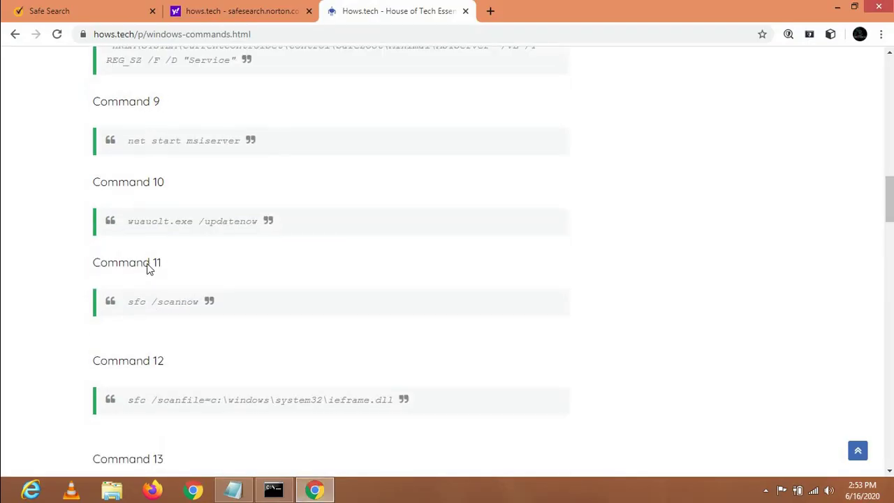
{"action": "triple_click", "coordinate": [139, 304]}
Step: Run the copied sfc /scannow command in the Command Prompt, and close the console with the exit command
{"action": "left_click", "coordinate": [273, 490]}
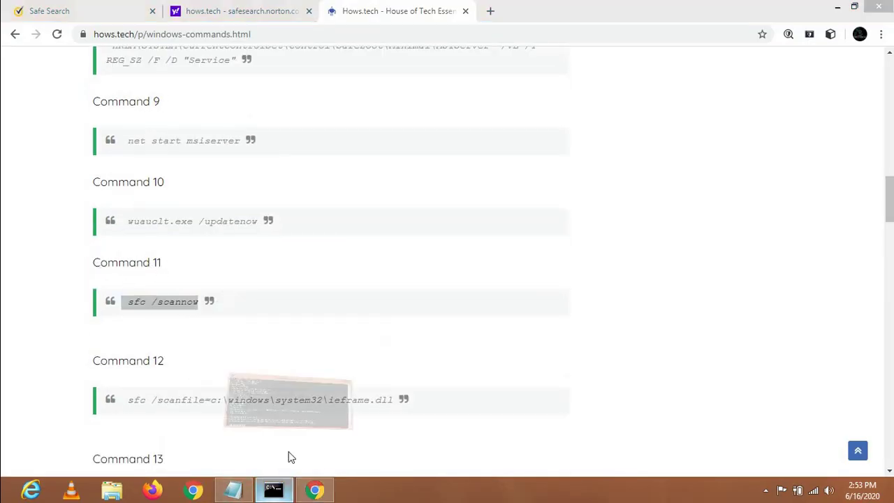
{"action": "left_click", "coordinate": [836, 7]}
{"action": "key", "text": "ctrl+v"}
{"action": "key", "text": "BackSpace"}
{"action": "right_click", "coordinate": [190, 252]}
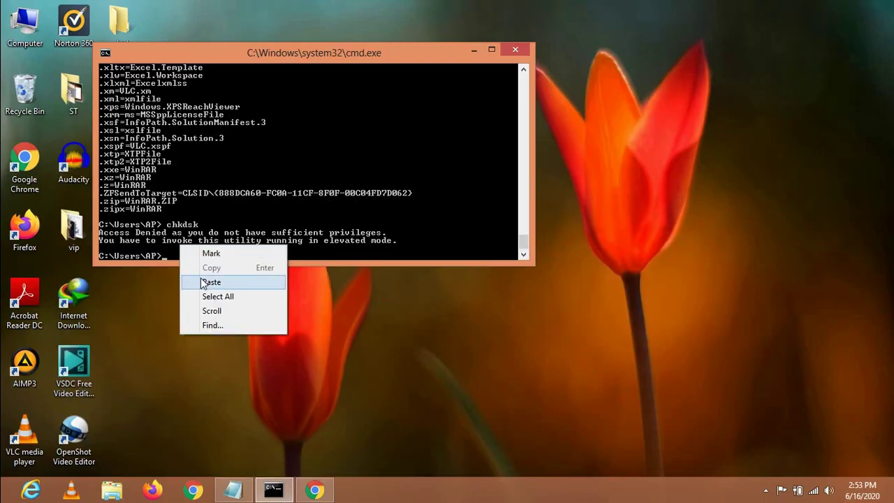
{"action": "left_click", "coordinate": [203, 283]}
{"action": "key", "text": "Return"}
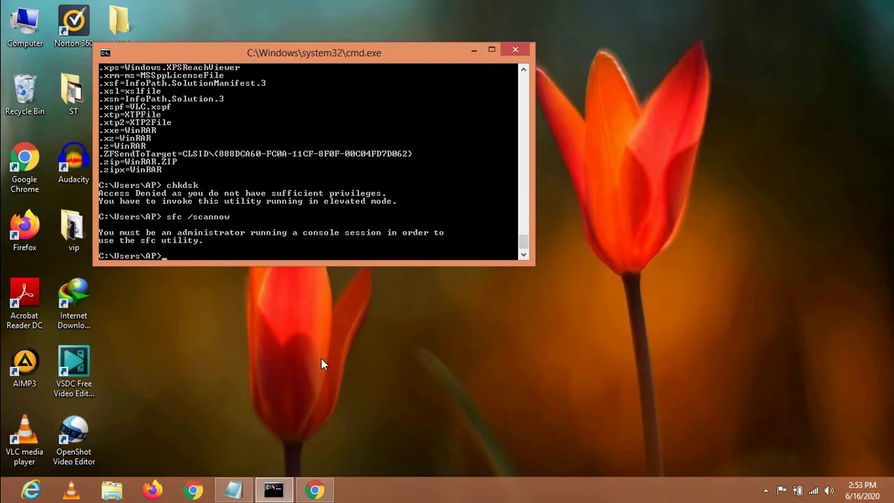
{"action": "type", "text": "exit"}
{"action": "key", "text": "Return"}
Step: Add the lines "=14th" and "=15th" to the Notepad note, aligned beneath "= 13th", and start a new line
{"action": "left_click", "coordinate": [233, 490]}
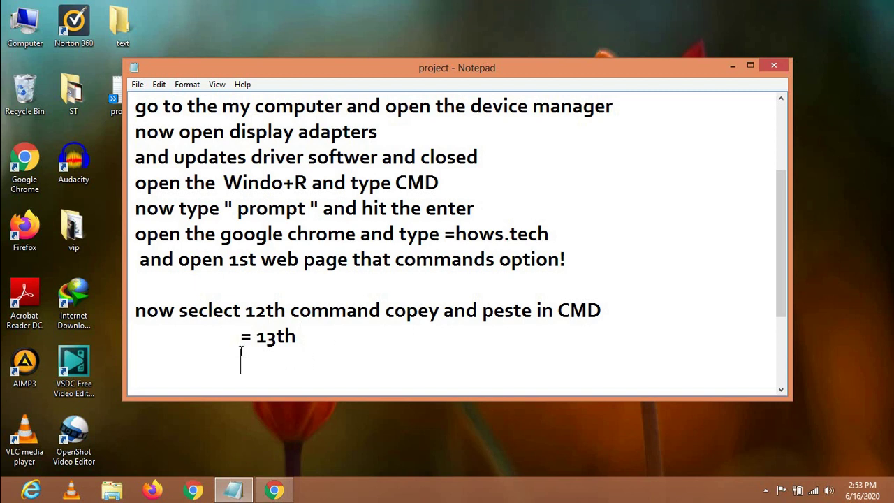
{"action": "type", "text": "=14th"}
{"action": "key", "text": "Return"}
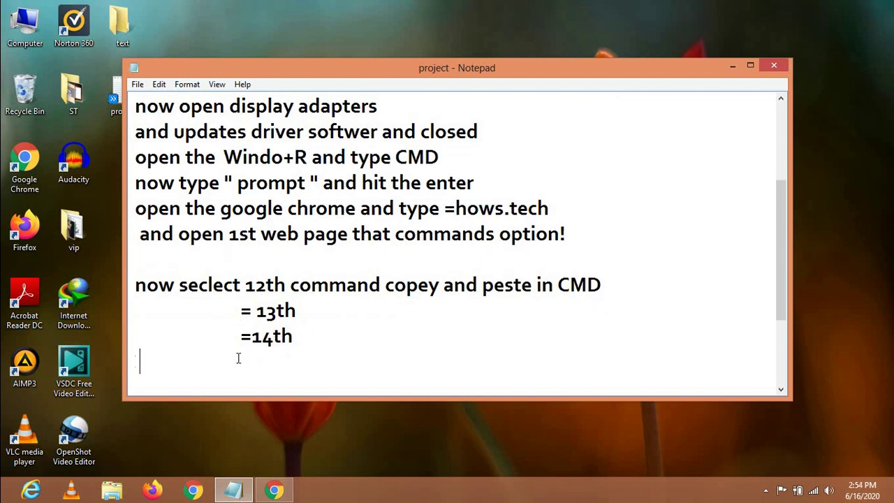
{"action": "key", "text": "BackSpace"}
{"action": "key", "text": "Return"}
{"action": "type", "text": "=15th"}
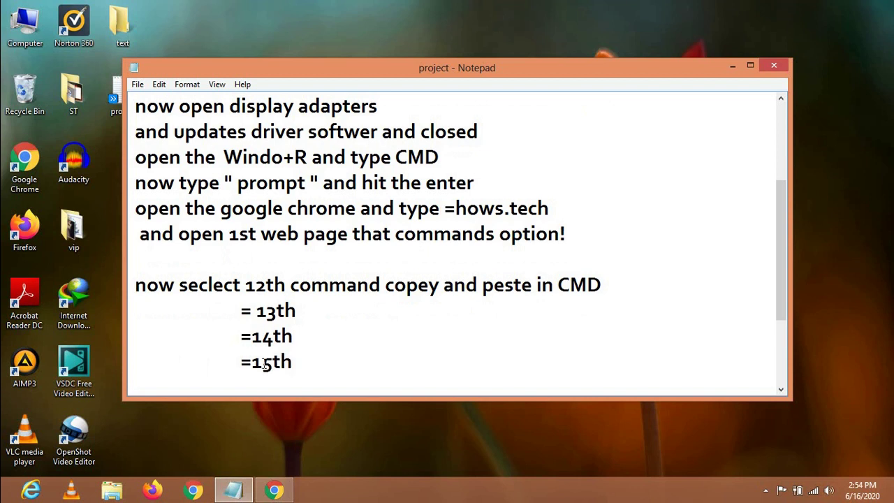
{"action": "key", "text": "Return"}
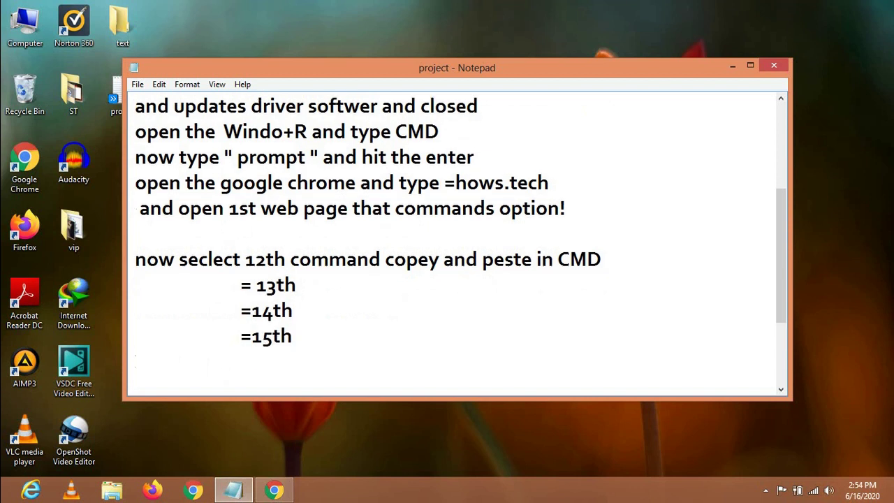
Step: Add the lines "similarly" and "now fainly go to the 11th command copye and execute" to the note
{"action": "type", "text": "similarly"}
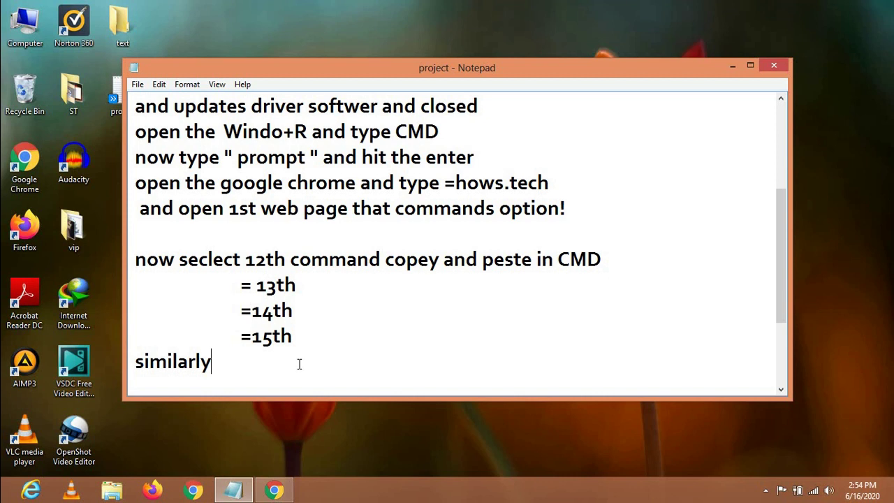
{"action": "key", "text": "Return"}
{"action": "type", "text": "now fai"}
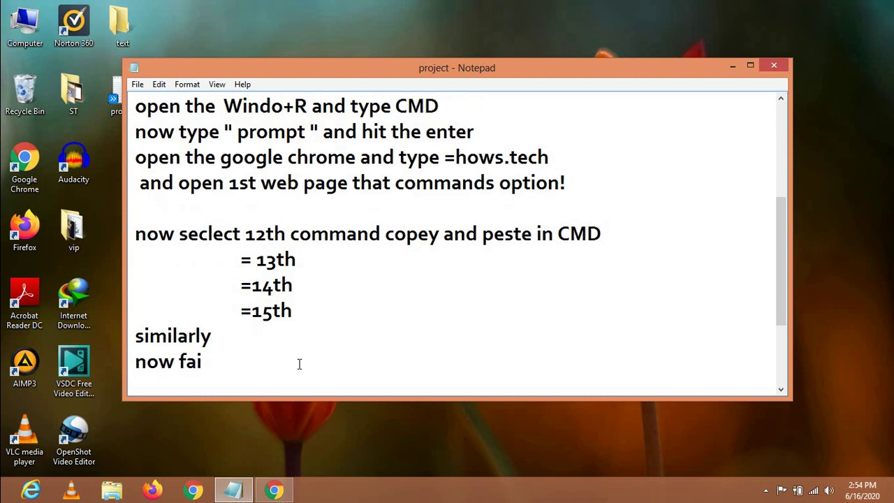
{"action": "type", "text": "nly g"}
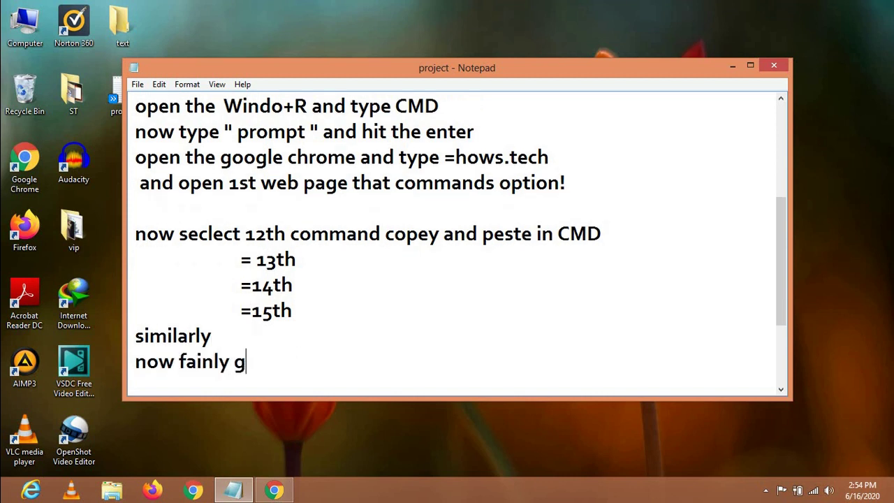
{"action": "type", "text": "o to the 11th command"}
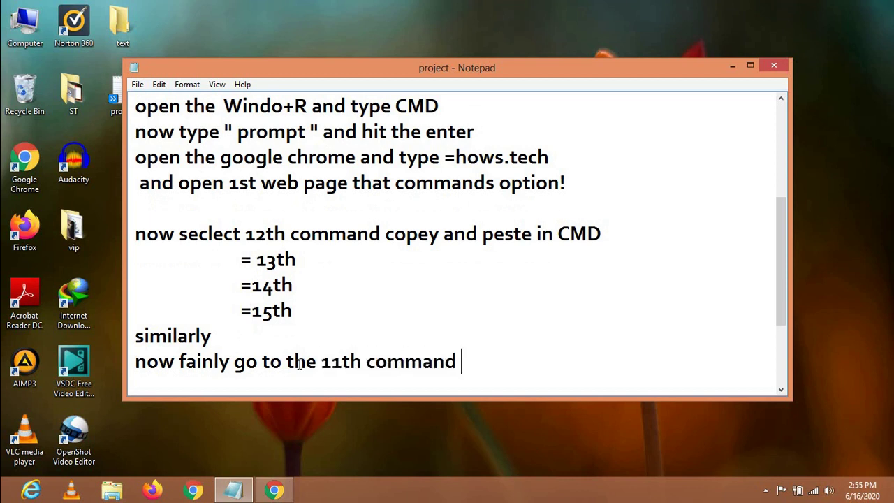
{"action": "type", "text": " copye and p"}
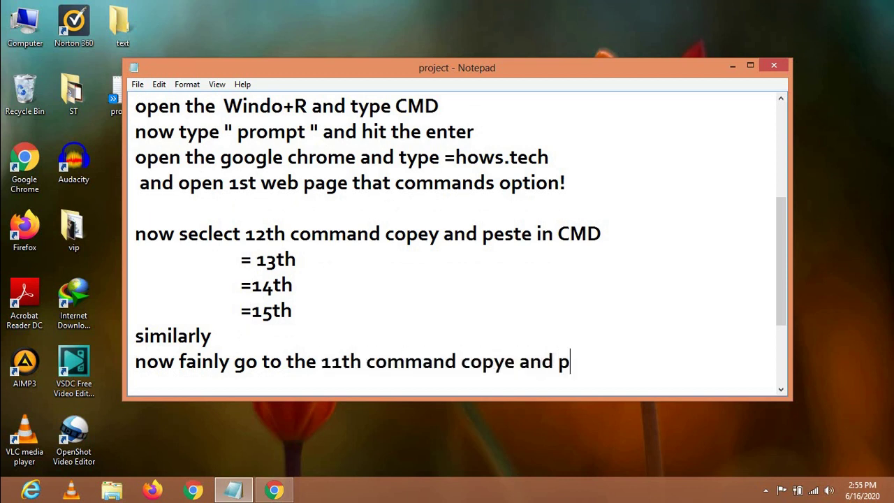
{"action": "type", "text": "este"}
{"action": "key", "text": "BackSpace"}
{"action": "key", "text": "BackSpace"}
{"action": "key", "text": "BackSpace"}
{"action": "type", "text": "a"}
{"action": "key", "text": "BackSpace"}
{"action": "key", "text": "BackSpace"}
{"action": "key", "text": "BackSpace"}
{"action": "type", "text": "execute"}
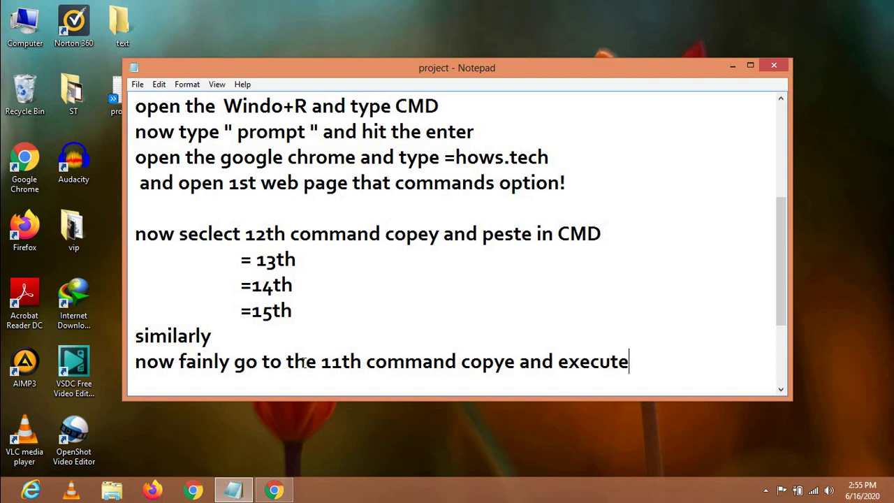
Step: Add a line reading "exit ." below the 11th command line of the note
{"action": "key", "text": "Return"}
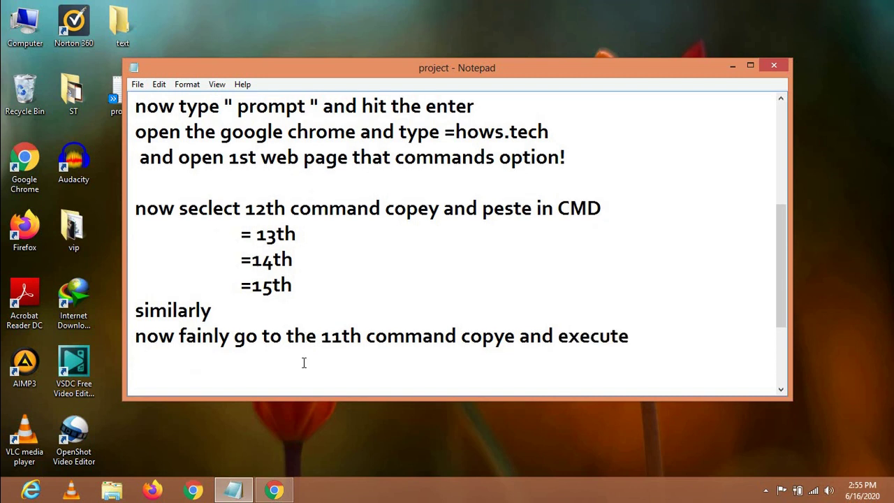
{"action": "type", "text": "n"}
{"action": "key", "text": "BackSpace"}
{"action": "type", "text": "ex"}
{"action": "type", "text": "ir"}
{"action": "key", "text": "BackSpace"}
{"action": "type", "text": "t ."}
Step: Leave two blank lines and end the note with "thanks for watching..........."
{"action": "key", "text": "Return"}
{"action": "key", "text": "Return"}
{"action": "key", "text": "Return"}
{"action": "type", "text": "thaks"}
{"action": "key", "text": "BackSpace"}
{"action": "key", "text": "BackSpace"}
{"action": "key", "text": "BackSpace"}
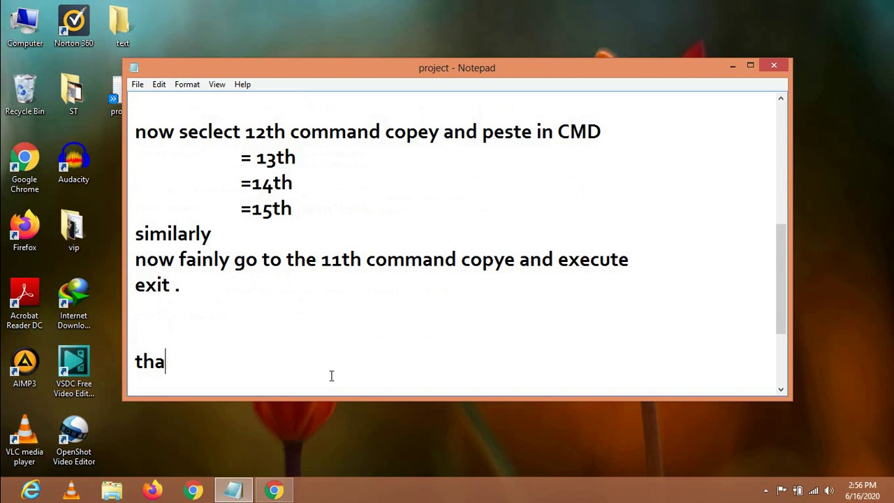
{"action": "type", "text": "nk"}
{"action": "key", "text": "BackSpace"}
{"action": "key", "text": "BackSpace"}
{"action": "type", "text": "anks for watcg"}
{"action": "key", "text": "BackSpace"}
{"action": "type", "text": "hing"}
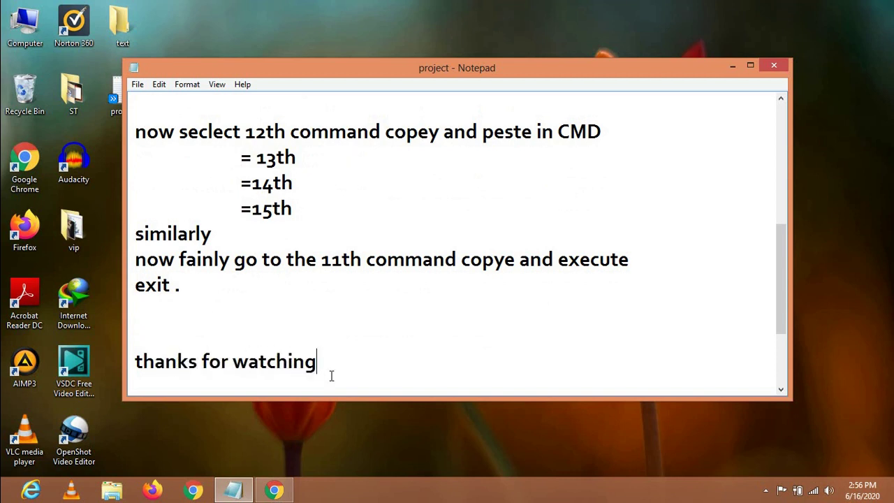
{"action": "type", "text": "..........."}
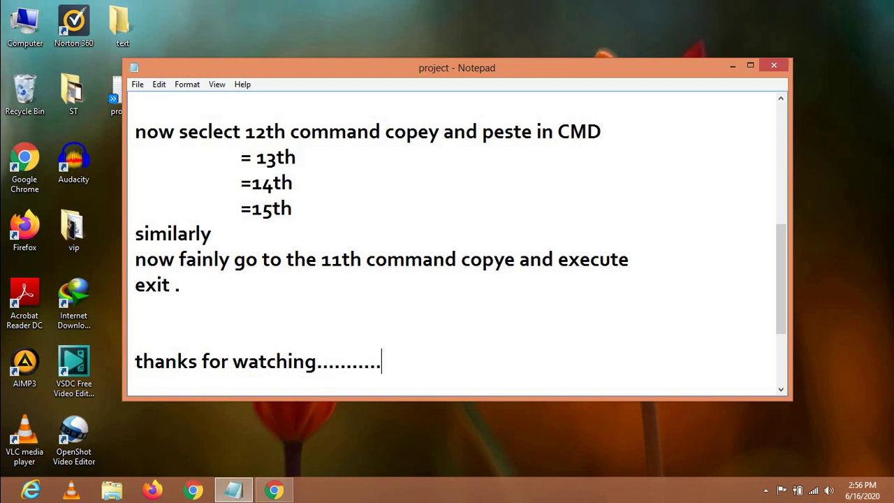